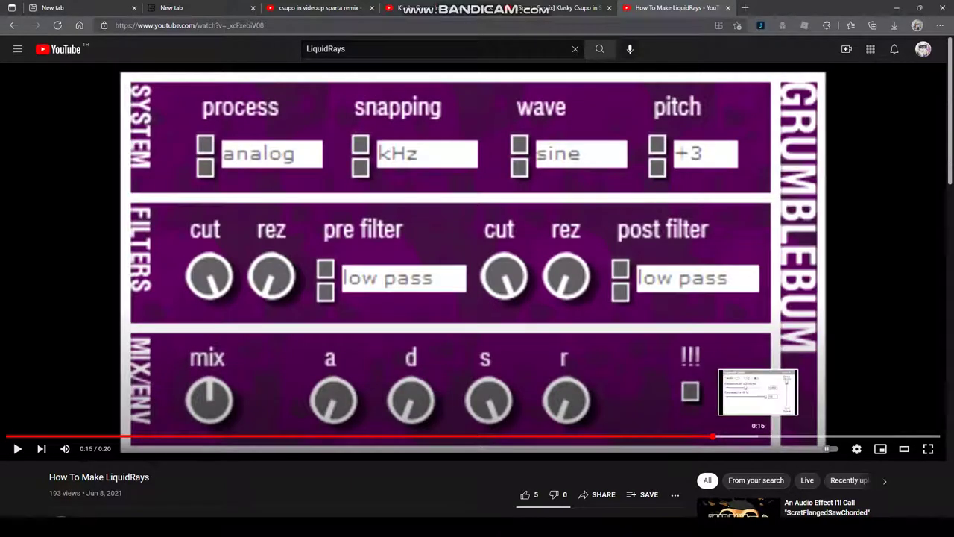
Switch to VEGAS Pro, add the tb_grumblebum plug-in to the Klasky Csupo audio event, and set its pitch to +3.
key(super)
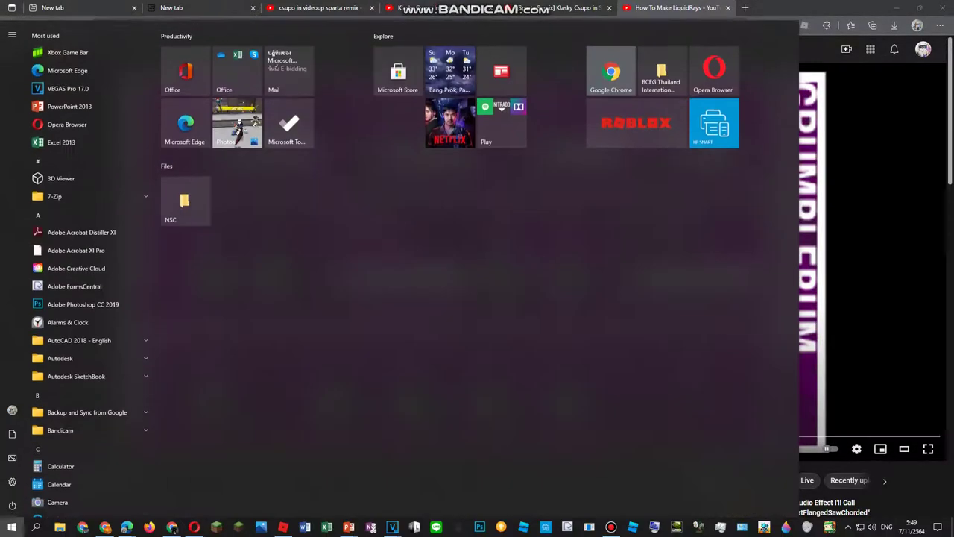
mouse_move(394, 527)
click(339, 485)
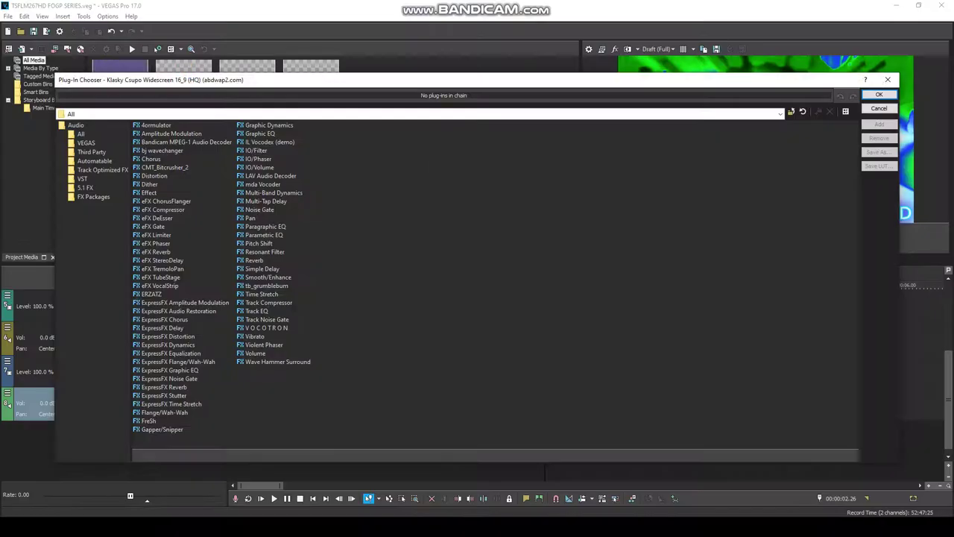
click(266, 285)
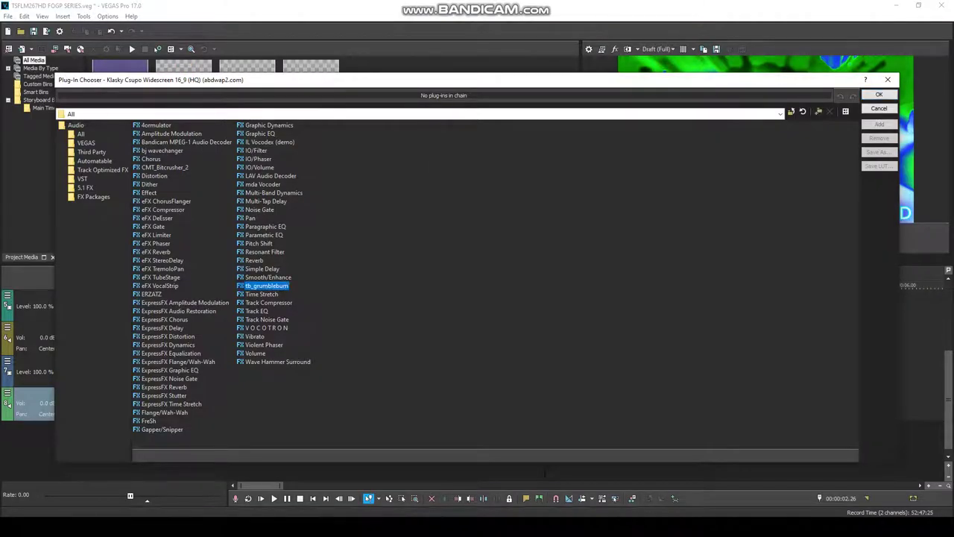
key(Return)
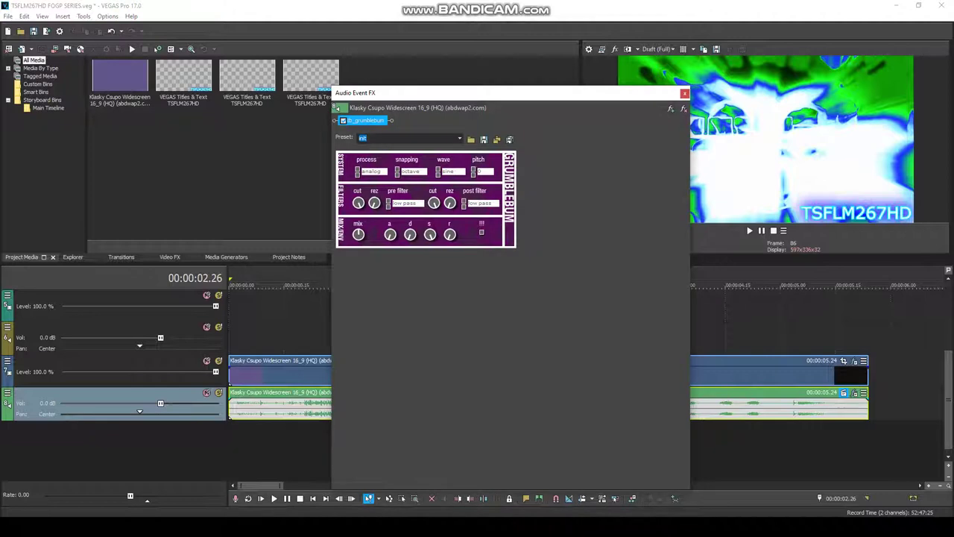
click(486, 172)
click(484, 180)
Switch to the How To Make LiquidRays video in Microsoft Edge and advance it to the ExpressFX Chorus settings at 0:16.
key(super)
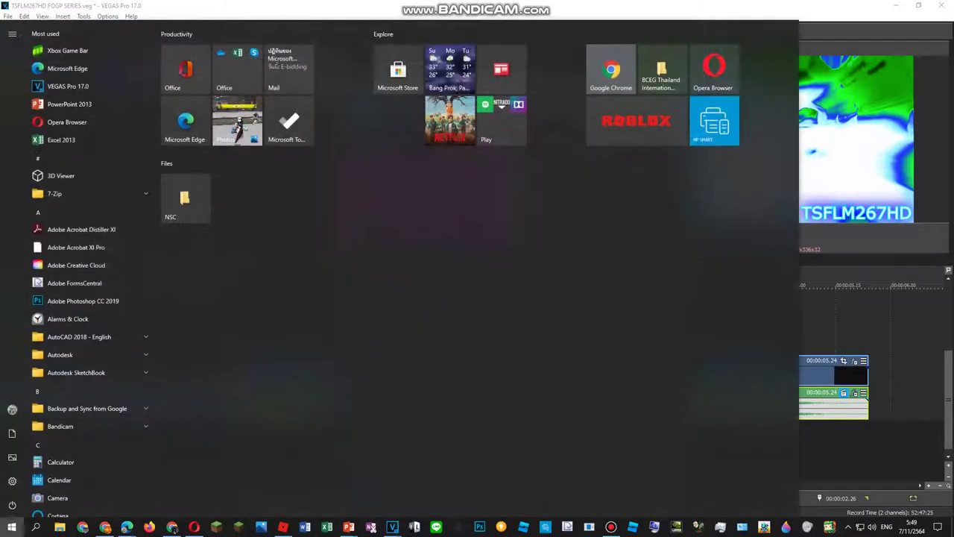
mouse_move(126, 527)
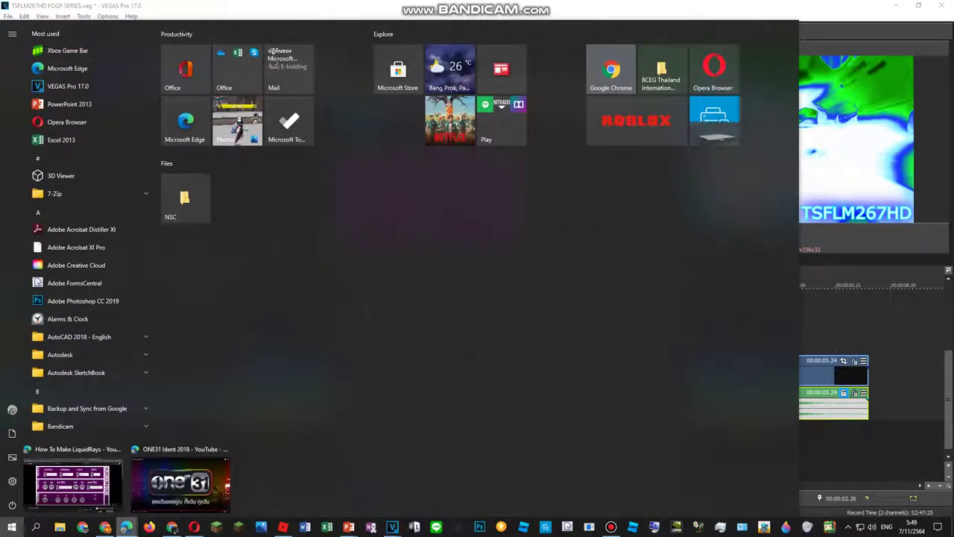
click(71, 484)
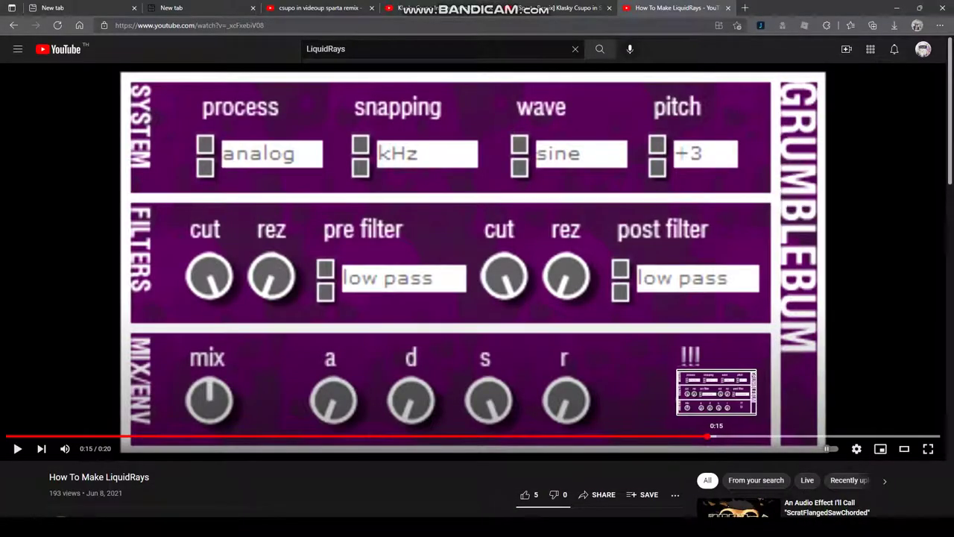
click(737, 436)
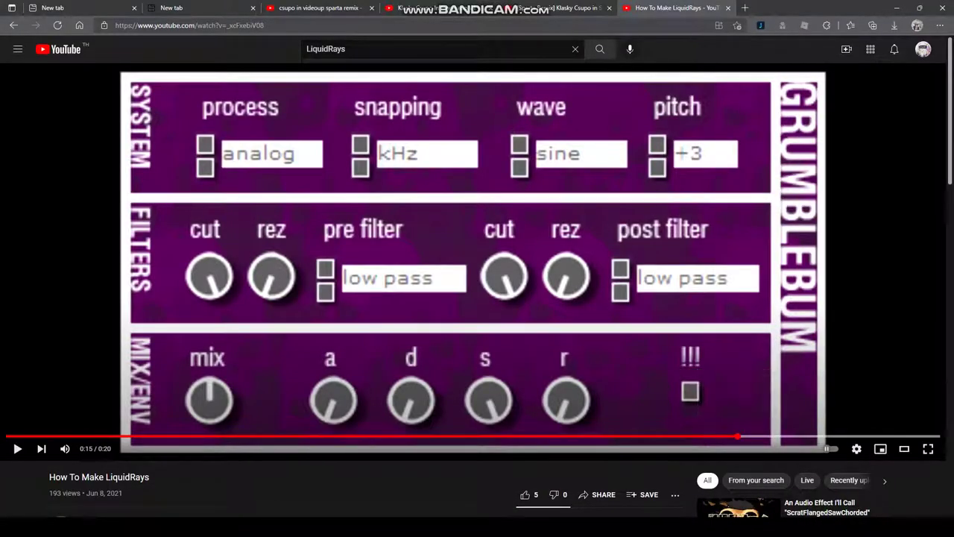
key(space)
key(space)
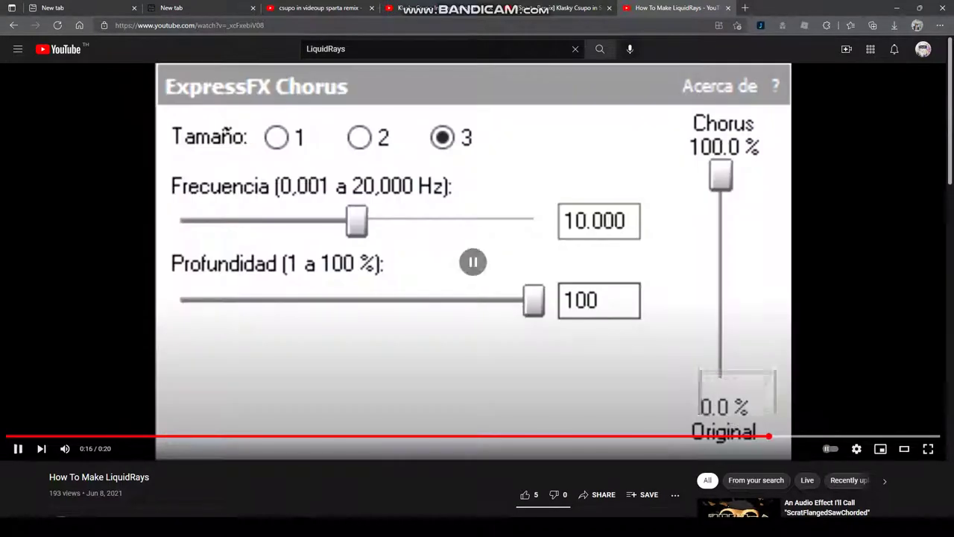
Return to VEGAS Pro and add ExpressFX Chorus after tb_grumblebum in the audio event's effect chain.
key(super)
click(392, 527)
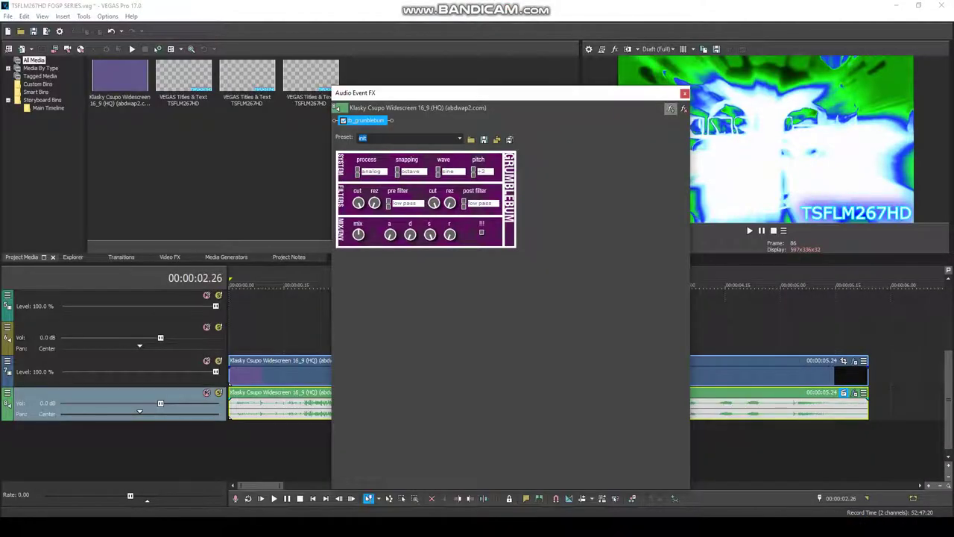
click(670, 109)
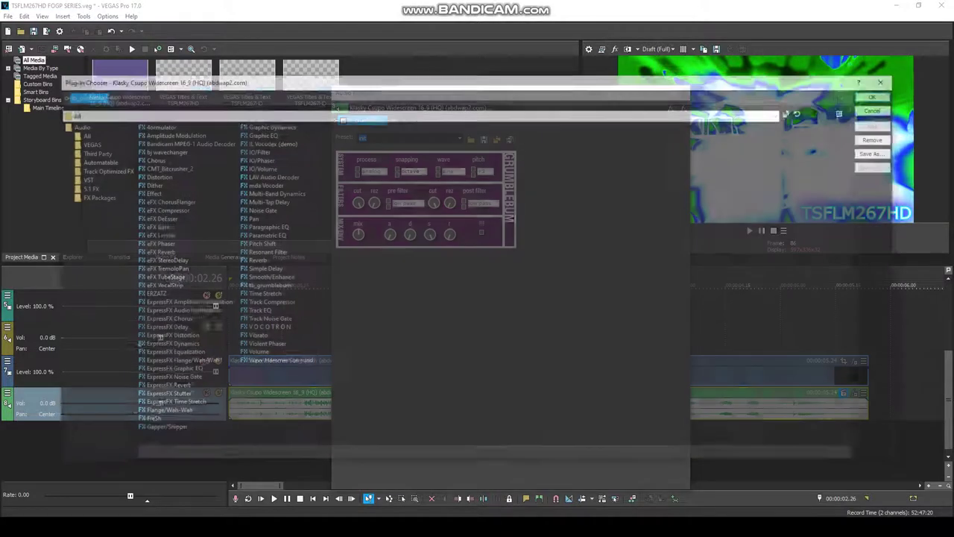
double_click(164, 319)
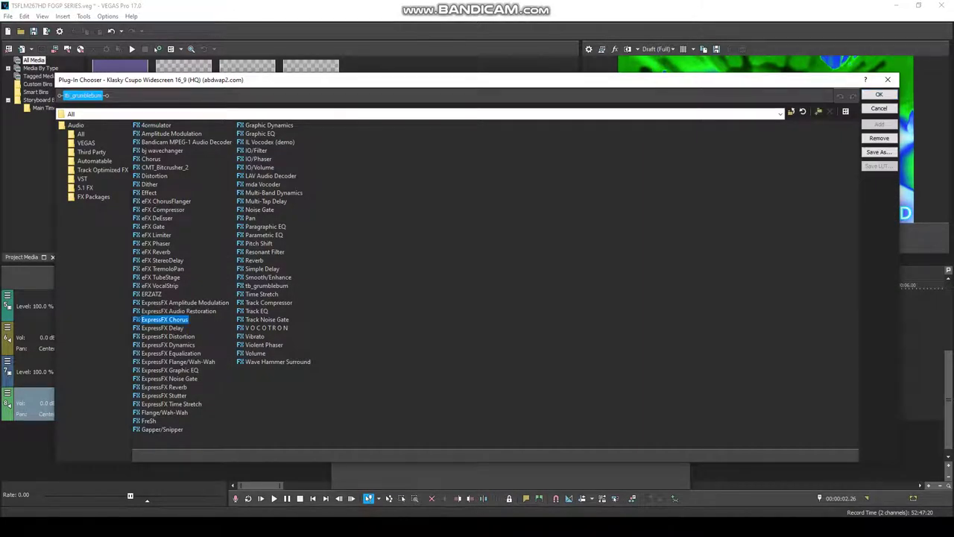
click(880, 96)
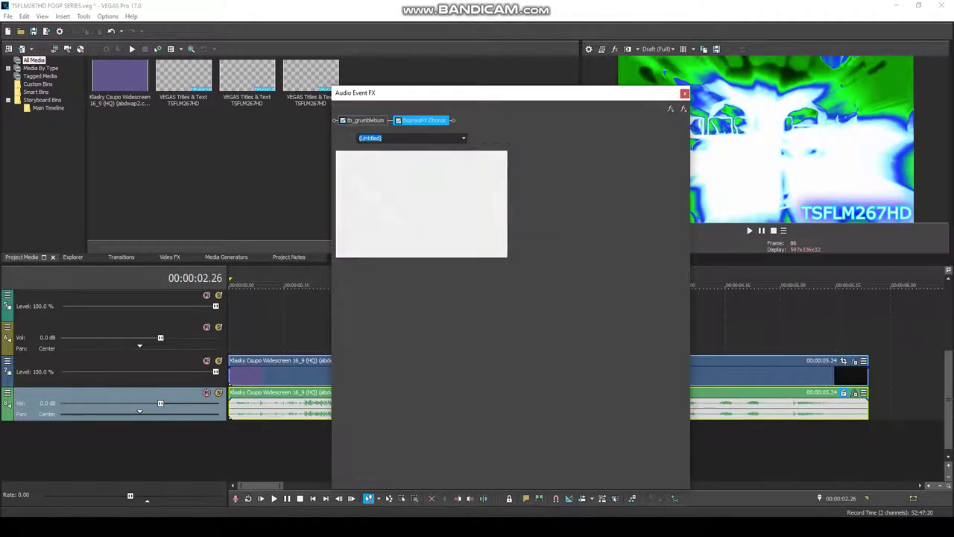
Check the ExpressFX Chorus settings in the LiquidRays video in Microsoft Edge, and return to VEGAS Pro.
click(459, 139)
key(super)
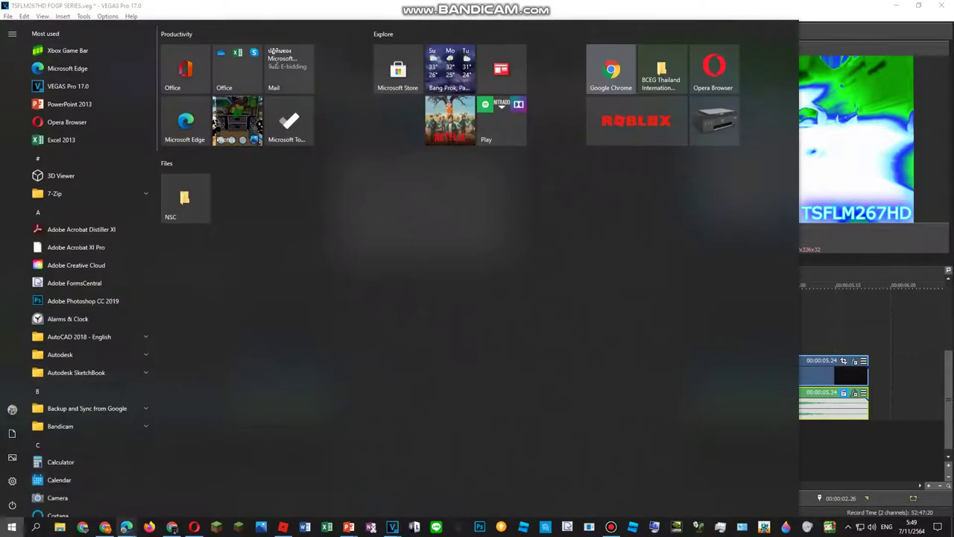
mouse_move(127, 527)
click(73, 484)
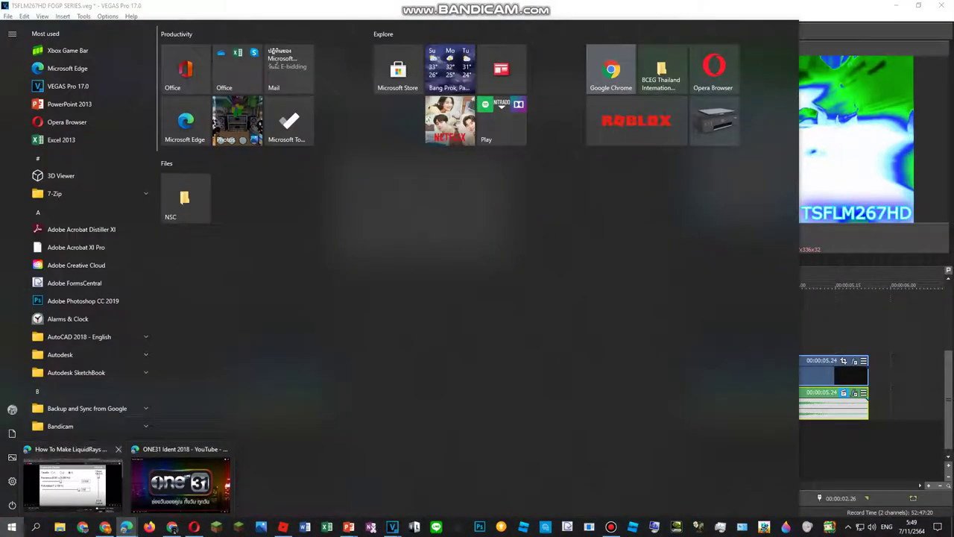
click(72, 483)
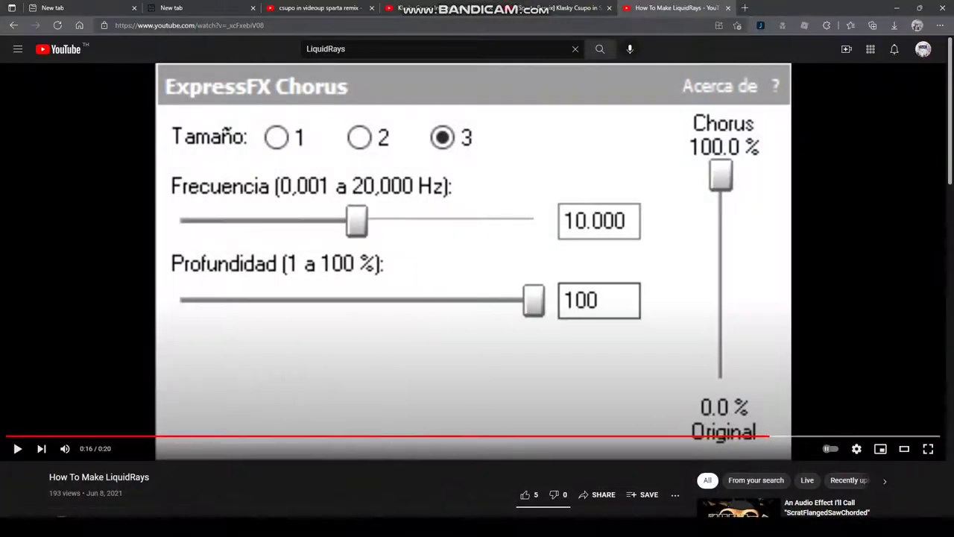
key(super)
mouse_move(392, 526)
click(445, 480)
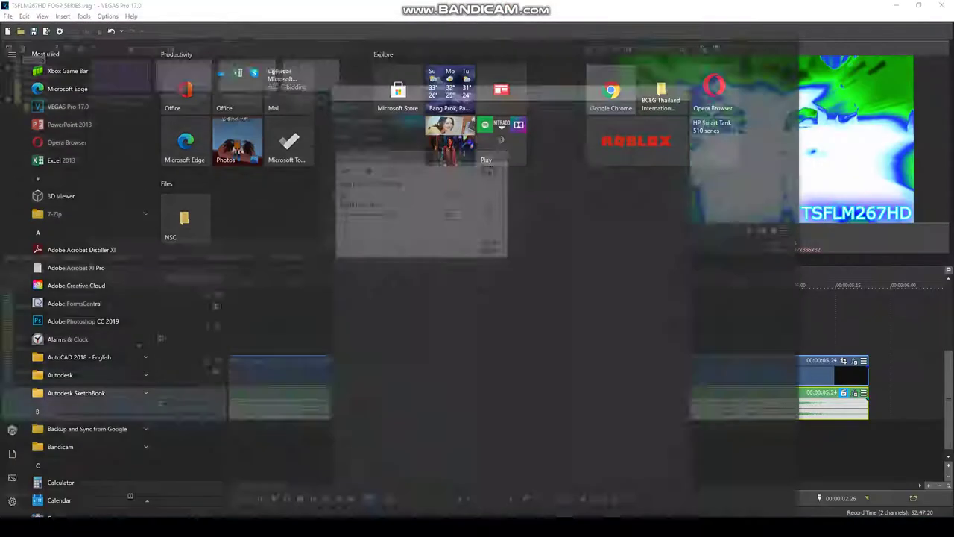
Try the Wacky 3, Wacky 2, Wacky 1 and Audioup V2 presets on ExpressFX Chorus.
click(463, 138)
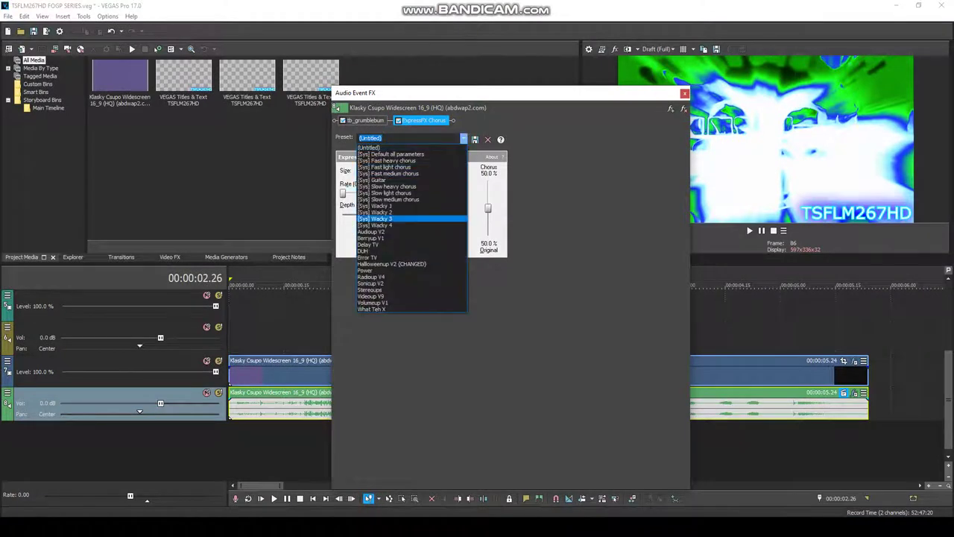
click(375, 218)
click(463, 139)
click(374, 212)
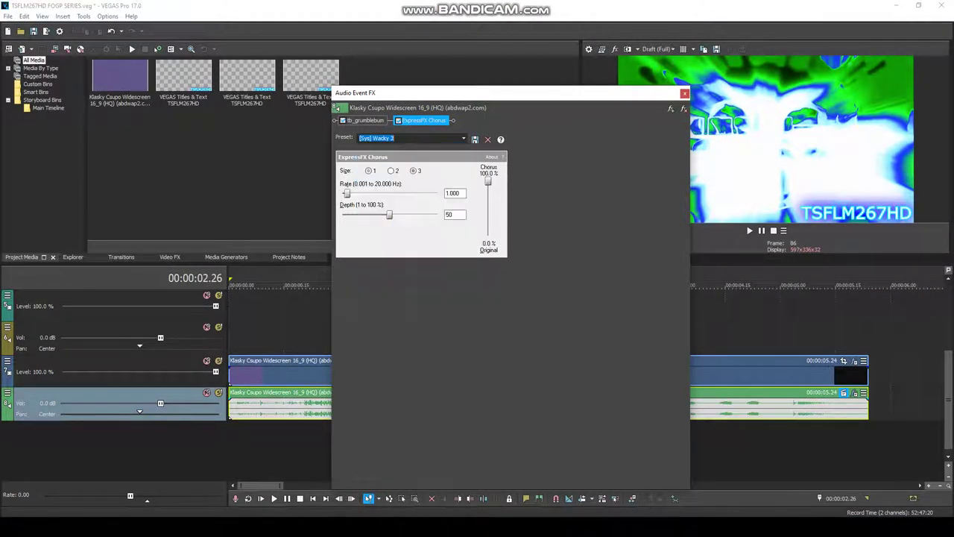
click(463, 139)
click(374, 206)
click(462, 138)
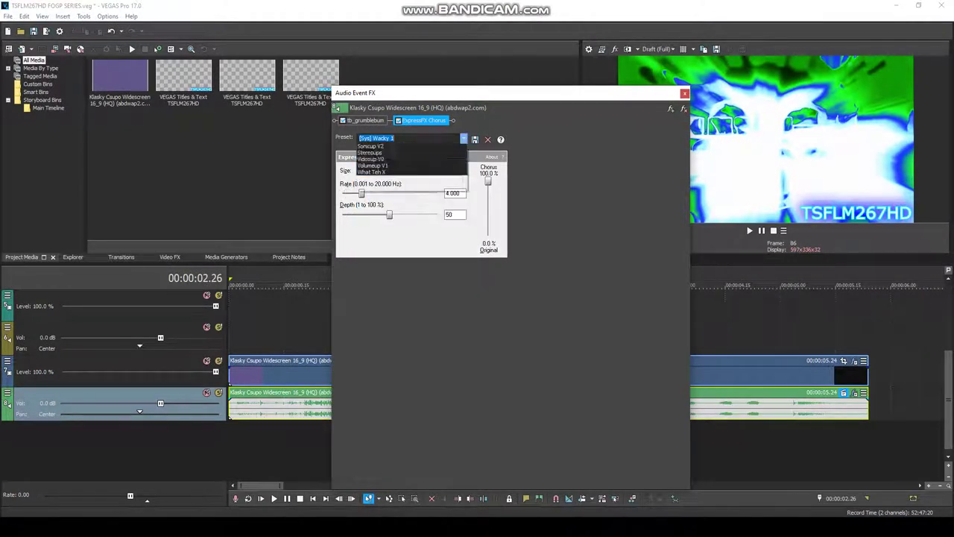
click(375, 226)
Preview the LiquidRays video in Microsoft Edge again to compare its chorus size, rate, depth and mix.
key(super)
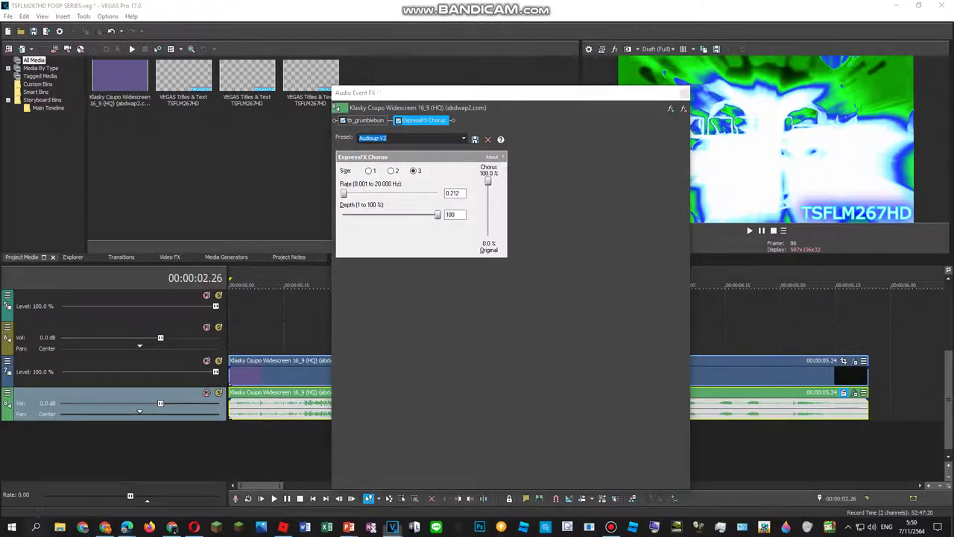
mouse_move(128, 526)
click(73, 483)
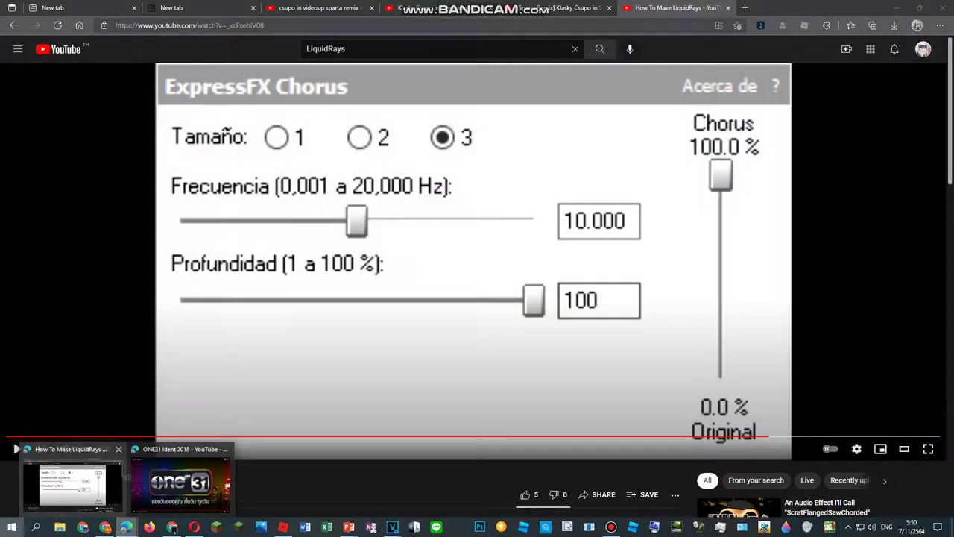
key(Escape)
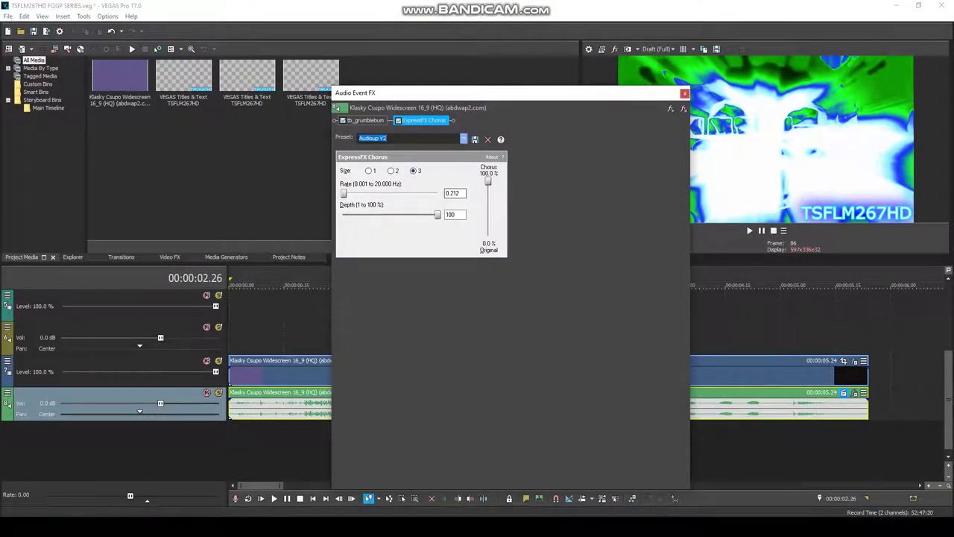
Reset ExpressFX Chorus to the Untitled preset, and set its depth to 100% and the chorus mix to 100%.
click(464, 139)
click(380, 147)
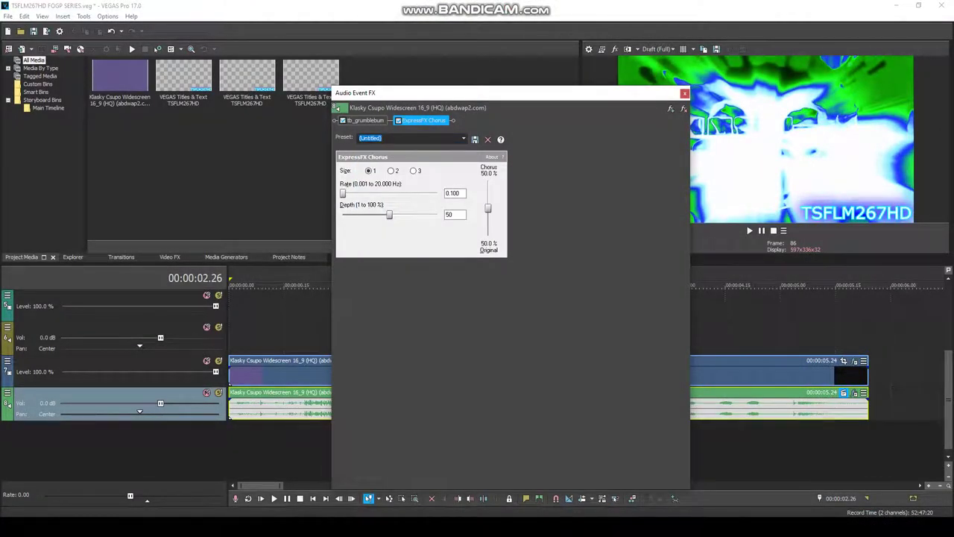
drag(389, 215, 438, 215)
Check the rate in the LiquidRays video preview and set the ExpressFX Chorus rate to 10.000 Hz.
key(super)
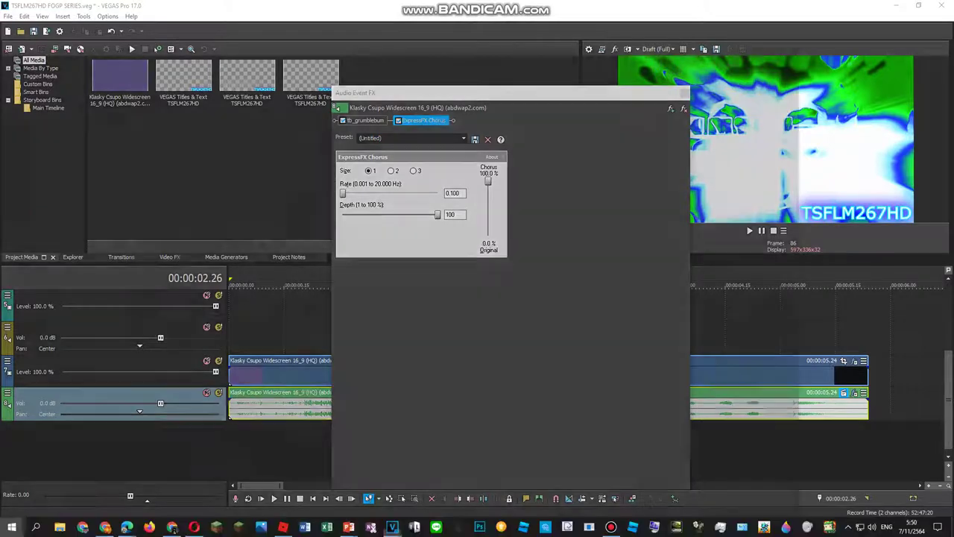
mouse_move(126, 527)
mouse_move(74, 483)
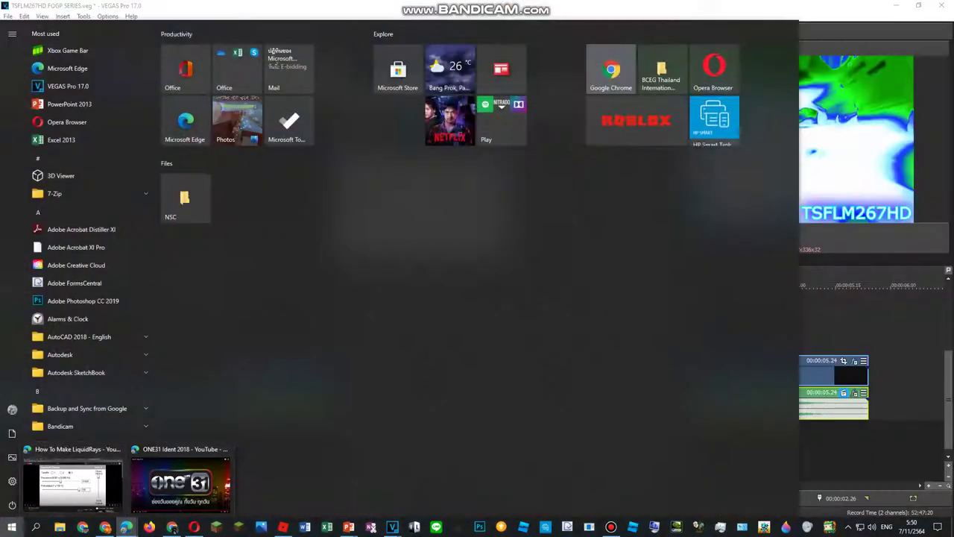
key(super)
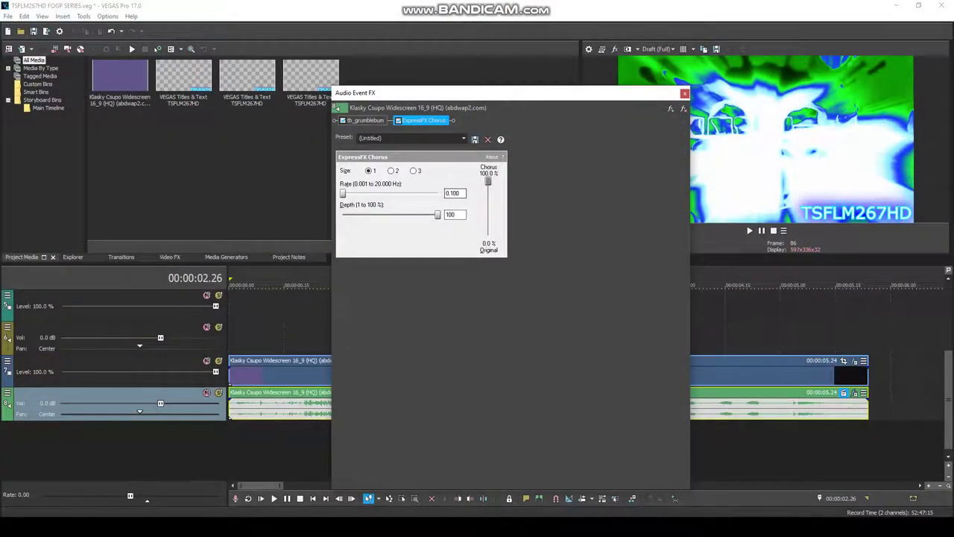
double_click(453, 193)
text(10.000)
key(Tab)
key(Tab)
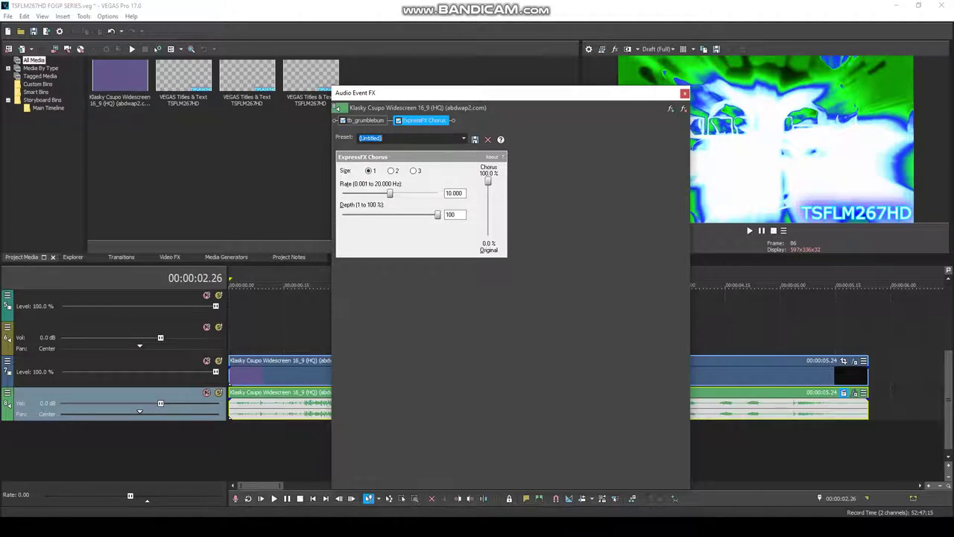
Save the ExpressFX Chorus settings as a preset named LiquidRays.
text(LiquidE)
key(BackSpace)
text(Rays)
click(474, 140)
Add IL Vocodex (demo) after ExpressFX Chorus in the audio event's effect chain.
click(670, 108)
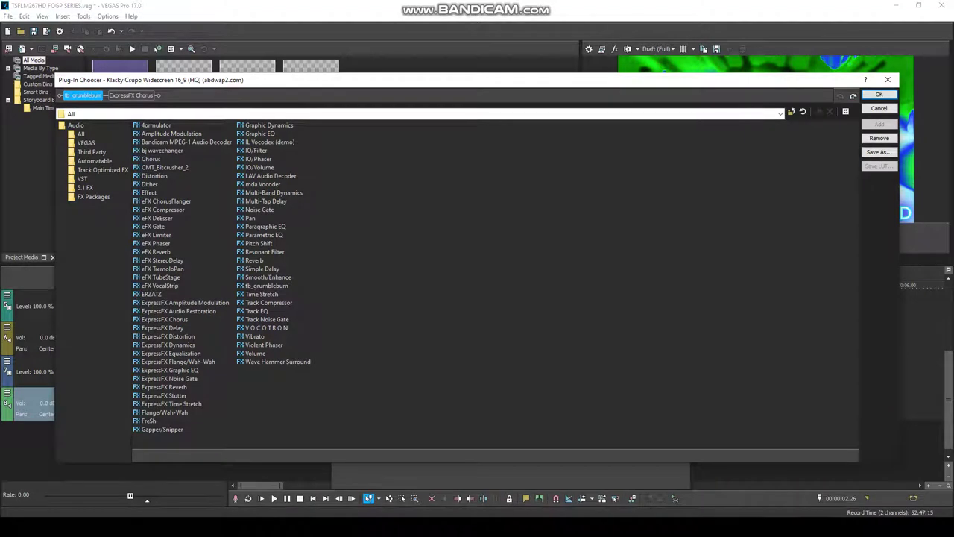
click(269, 142)
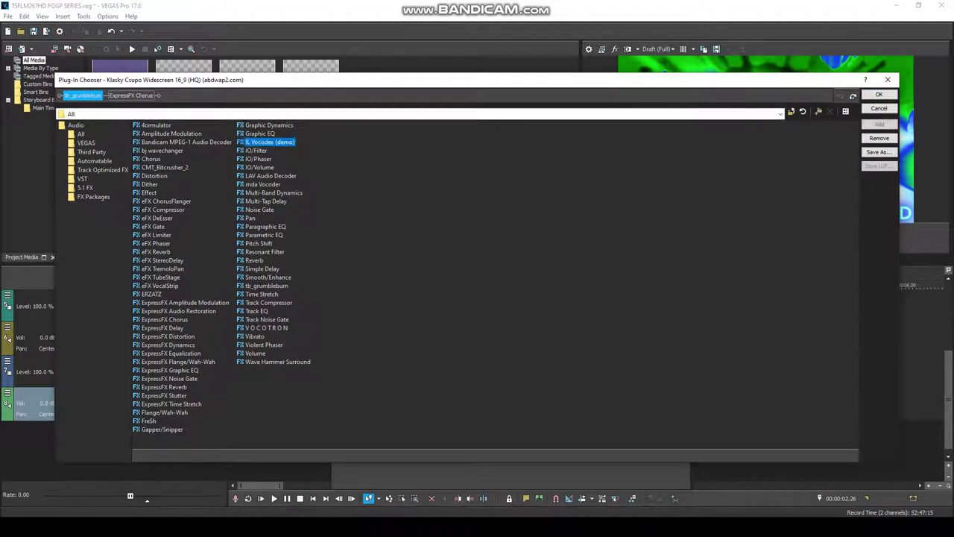
double_click(268, 142)
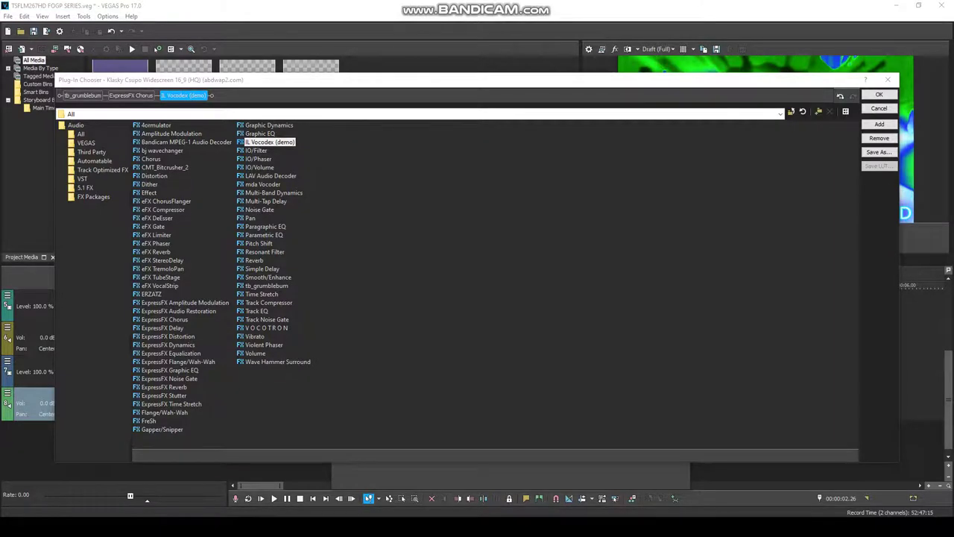
Switch to the LiquidRays video in Microsoft Edge and skip ahead to 0:17.
key(super)
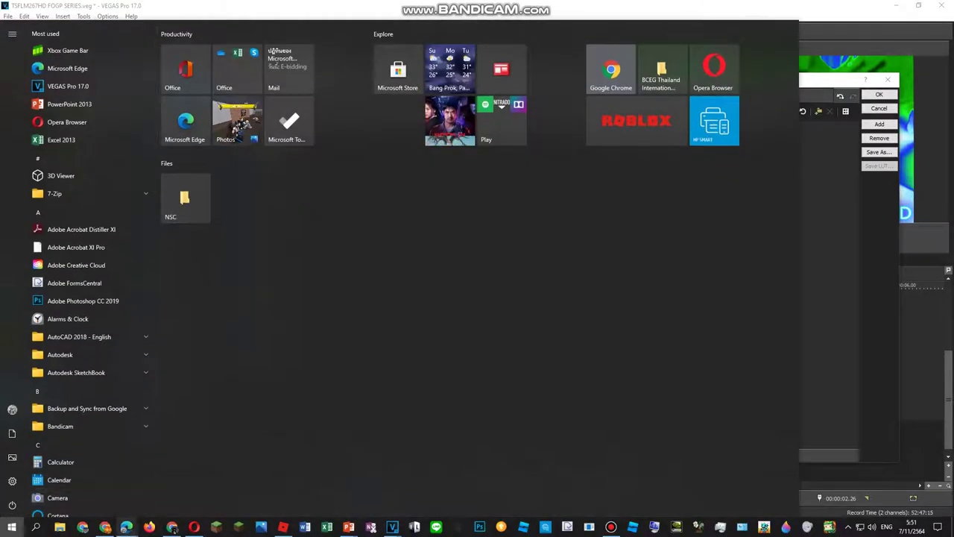
mouse_move(126, 526)
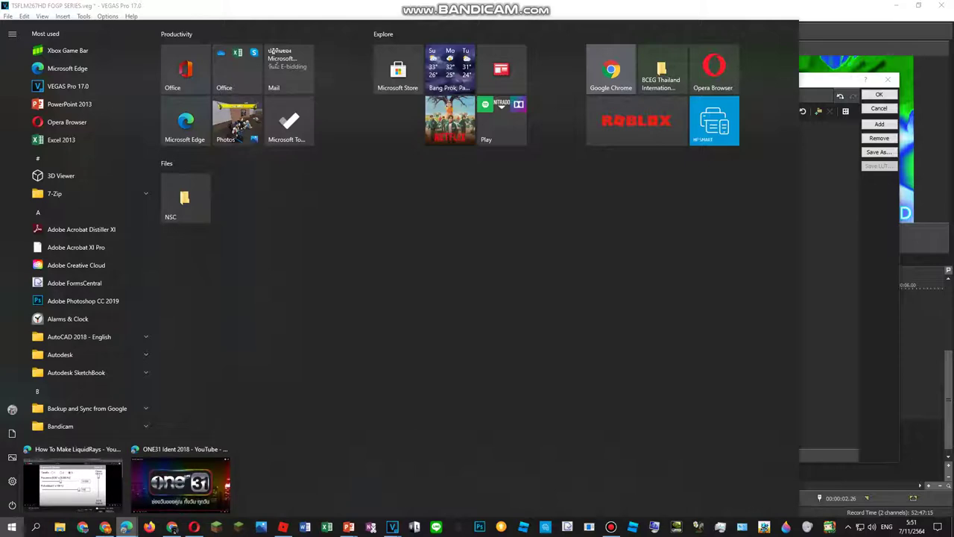
click(72, 483)
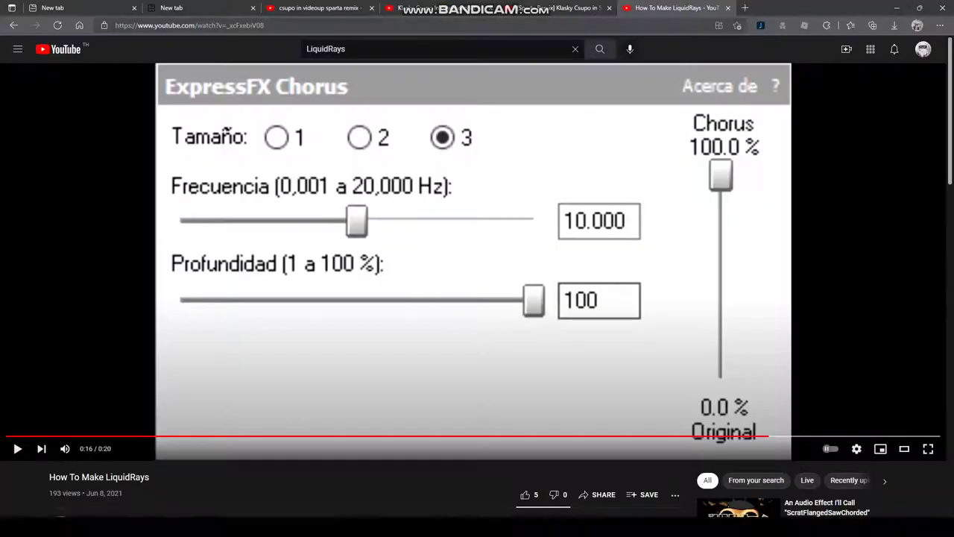
click(826, 436)
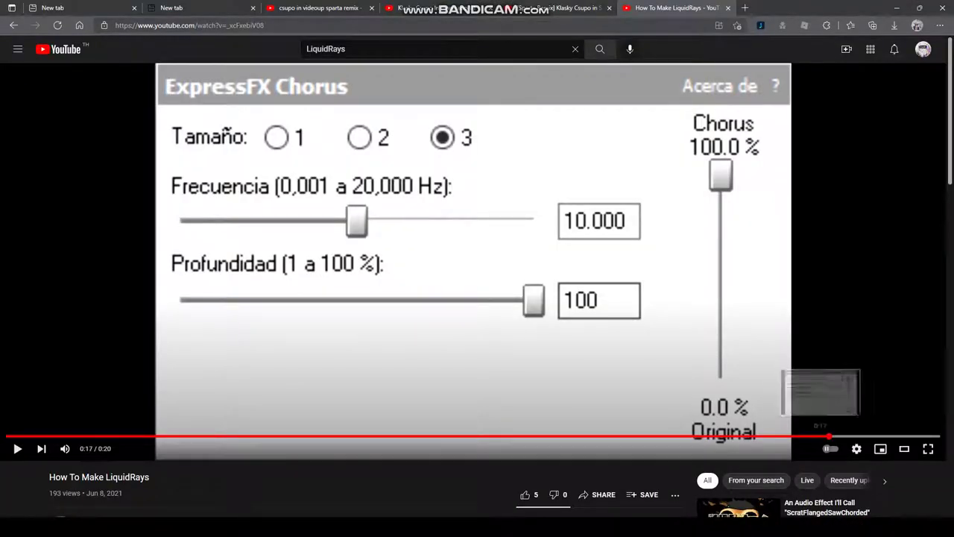
Skip the LiquidRays video ahead to 0:18 and return to the IL Vocodex settings in VEGAS Pro.
click(857, 436)
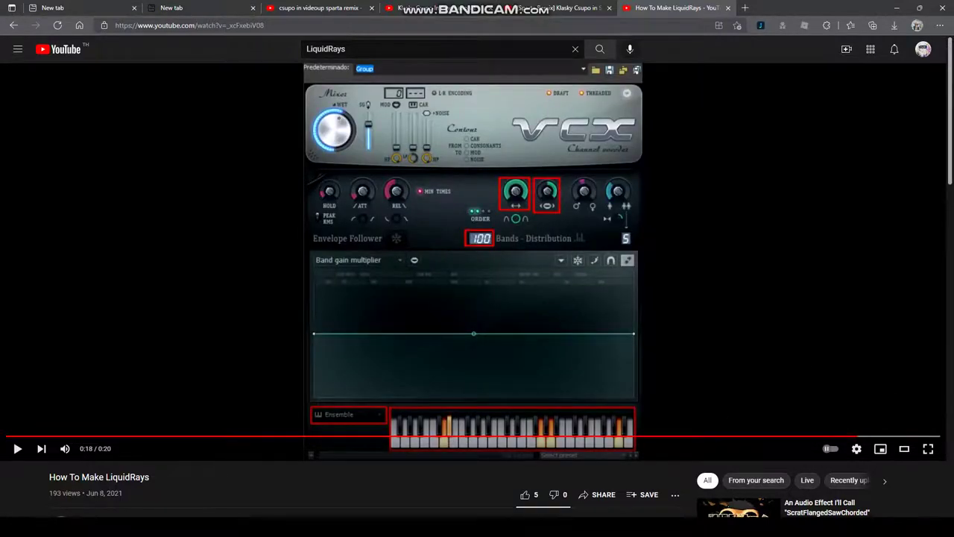
key(super)
mouse_move(393, 526)
click(444, 486)
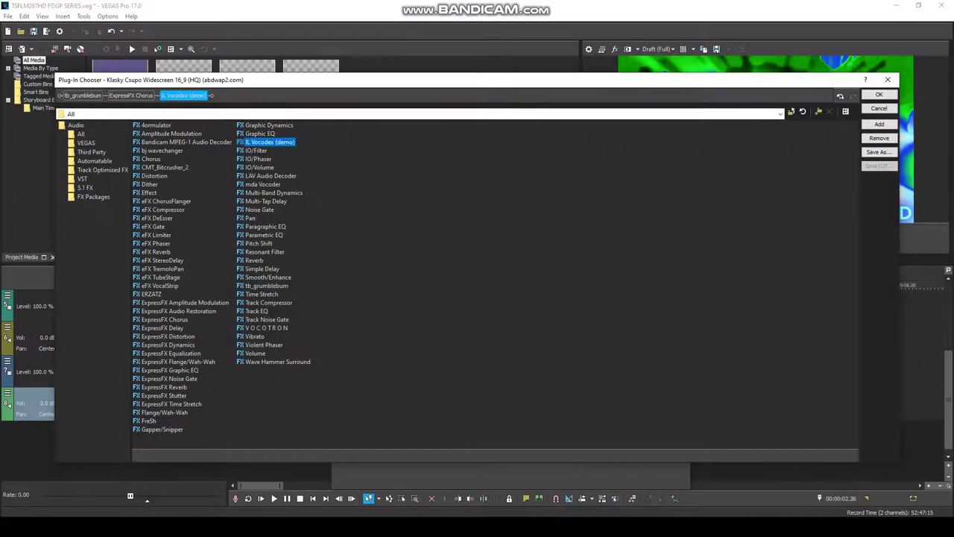
key(Escape)
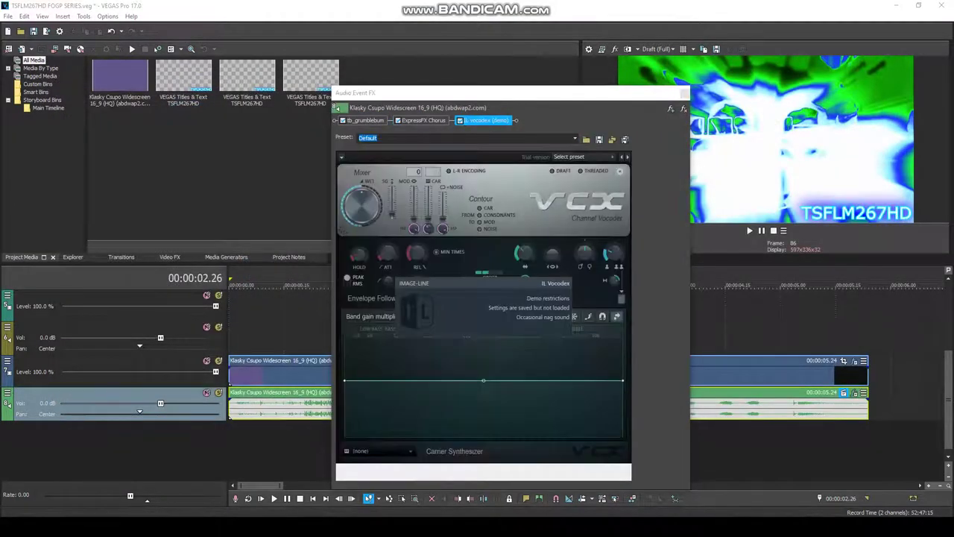
Load the Group preset in IL Vocodex and raise the two band width knobs highlighted in the LiquidRays video.
click(583, 157)
click(570, 288)
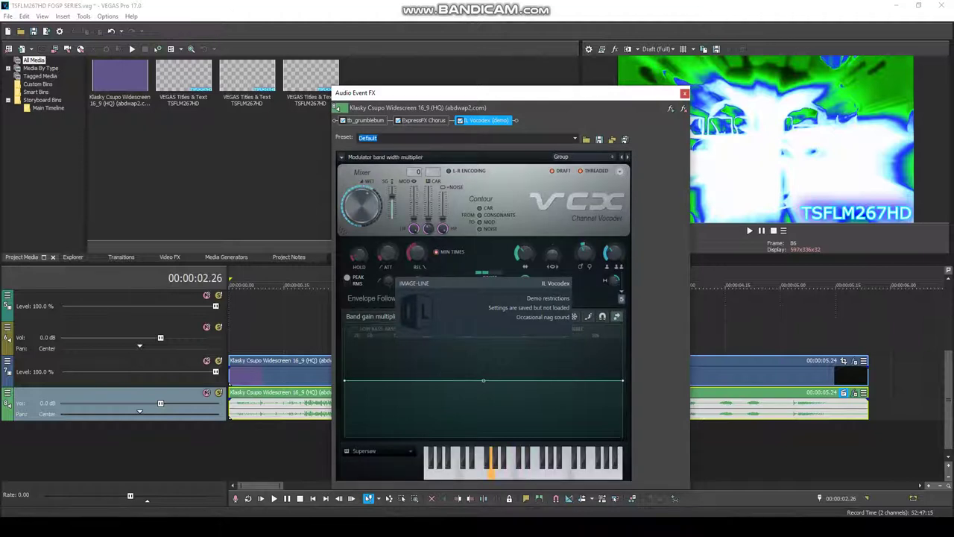
drag(553, 254, 523, 231)
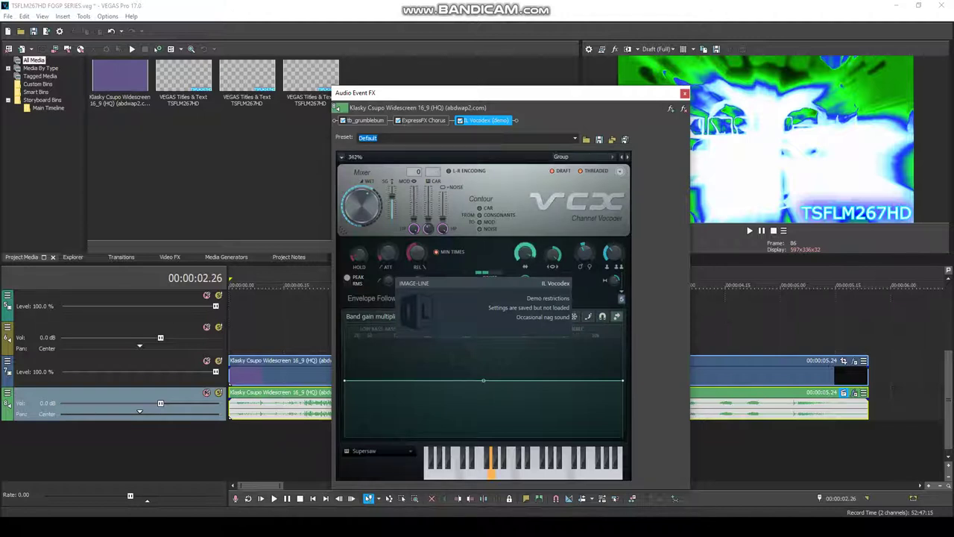
Set the IL Vocodex carrier synthesizer to Ensemble.
click(376, 450)
click(387, 499)
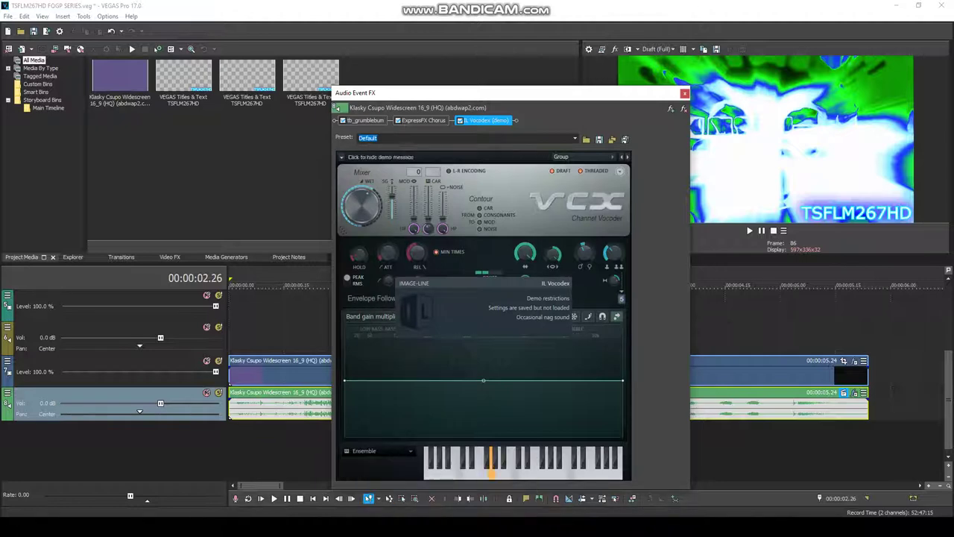
Check the highlighted piano keys in the LiquidRays video and activate the matching keys on the IL Vocodex keyboard.
key(super)
key(super)
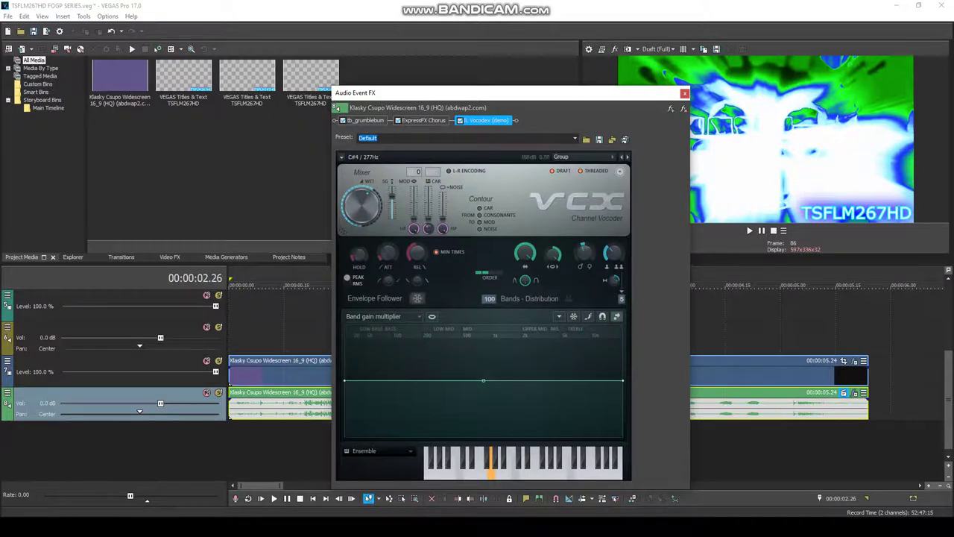
key(super)
mouse_move(126, 527)
mouse_move(73, 481)
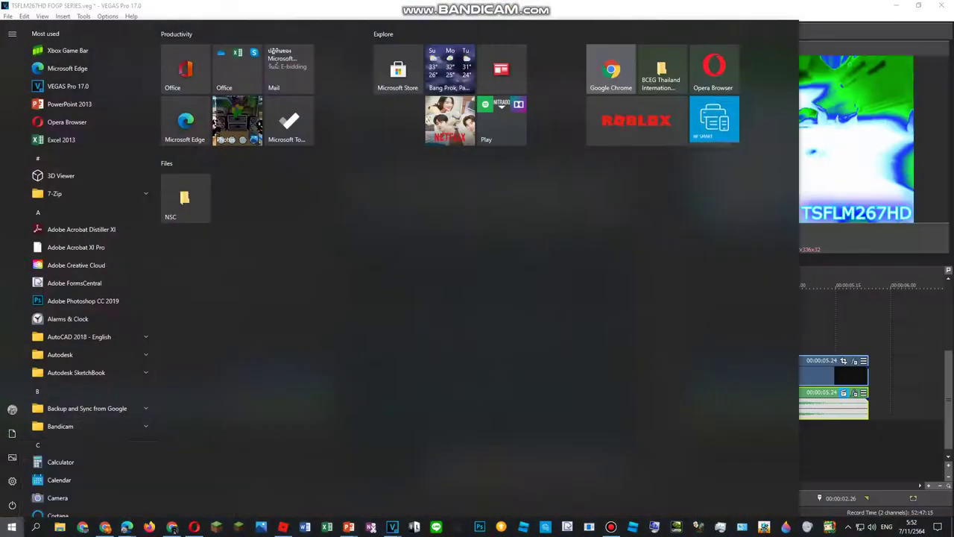
key(super)
key(super)
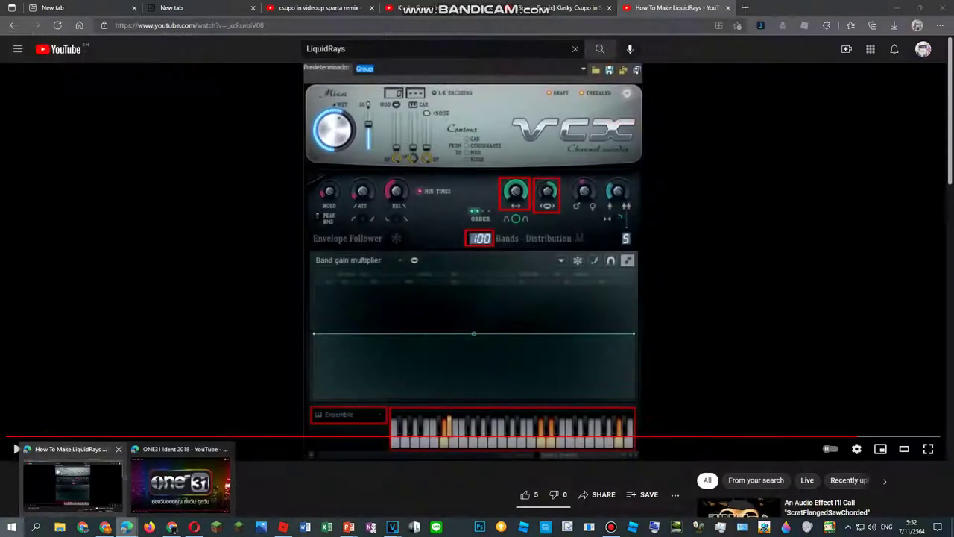
key(super)
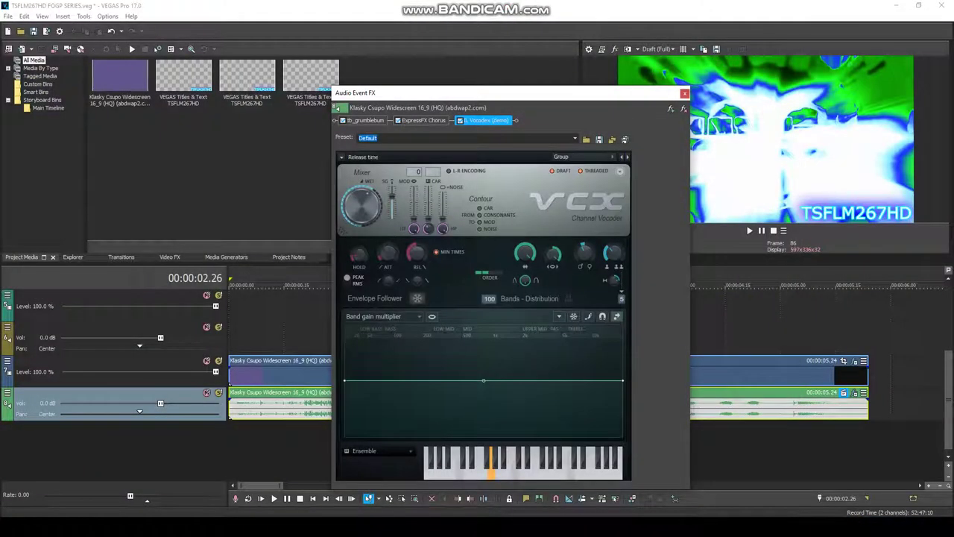
key(super)
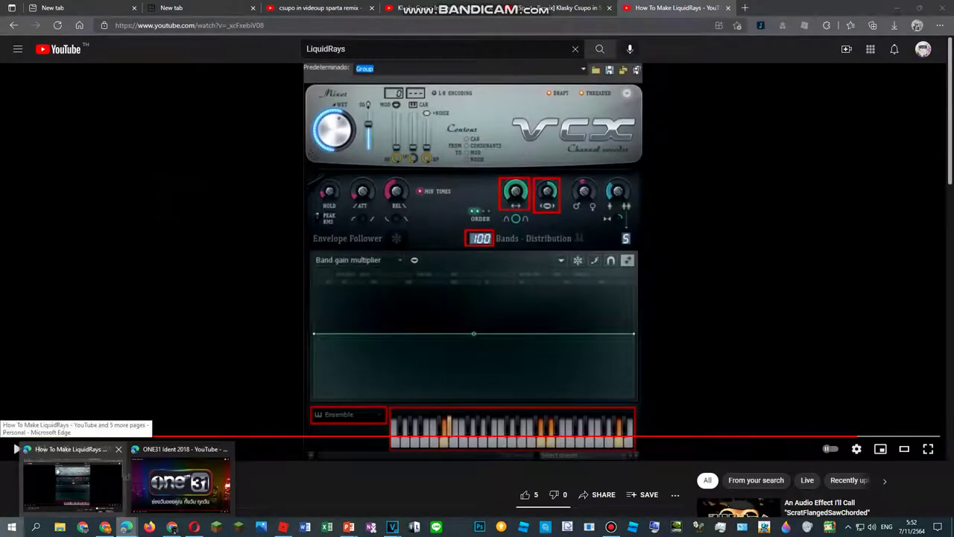
key(super)
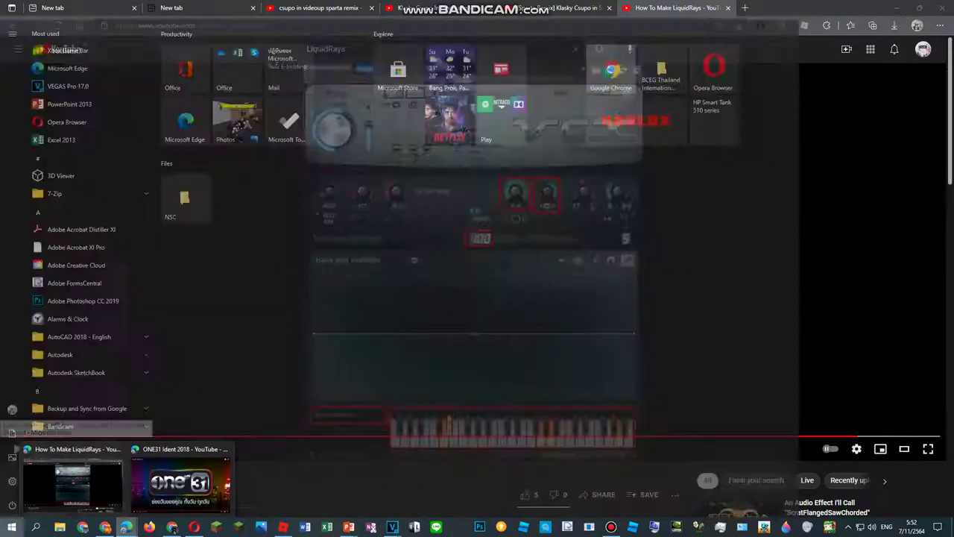
key(super)
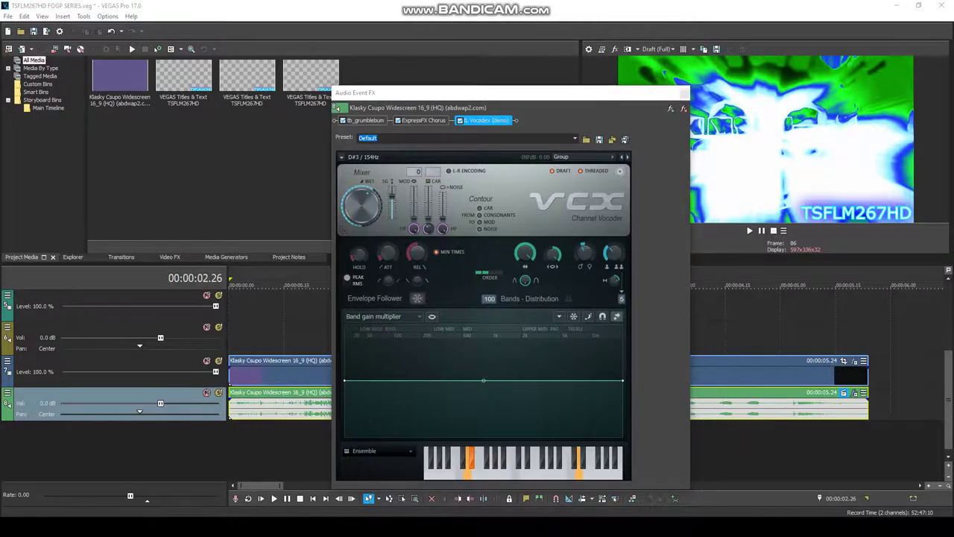
key(super)
mouse_move(127, 527)
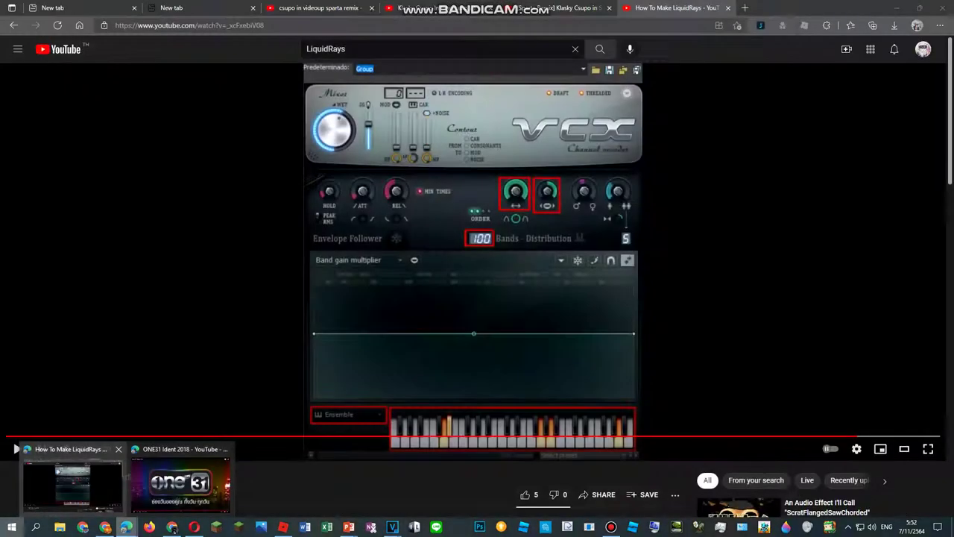
key(super)
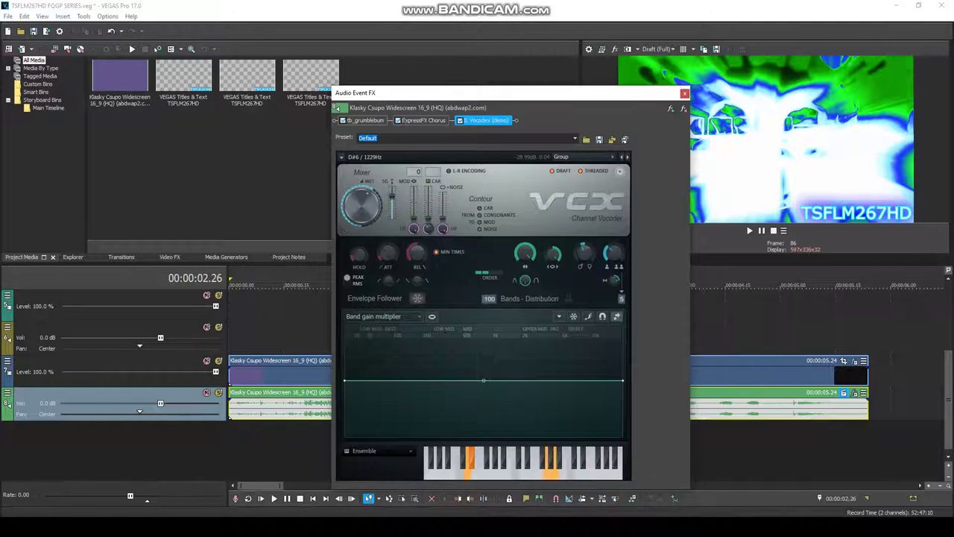
Select the time range spanning the Klasky Csupo clip and play it to hear the effect chain.
double_click(747, 337)
key(space)
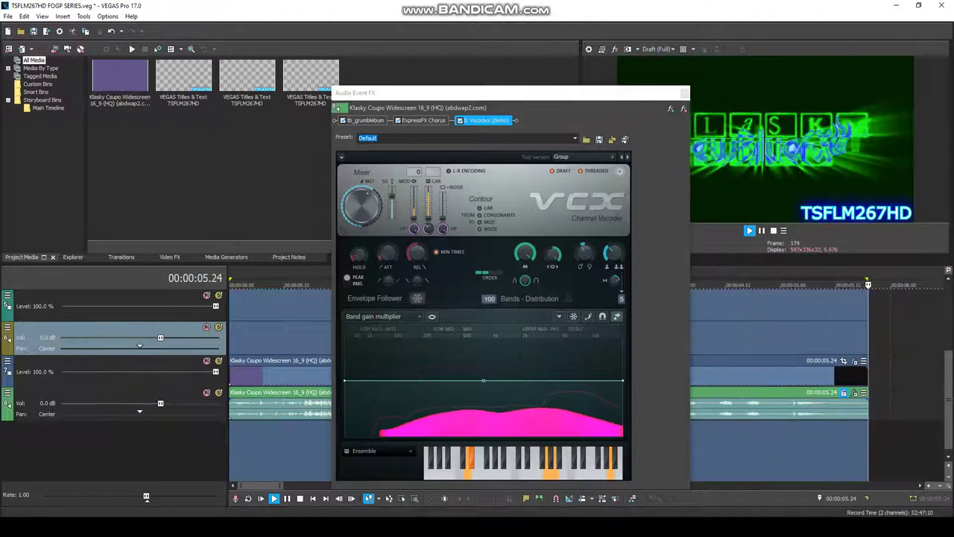
Save the audio event's effect chain as a plug-in package named LiquidRays in FX Packages.
click(671, 109)
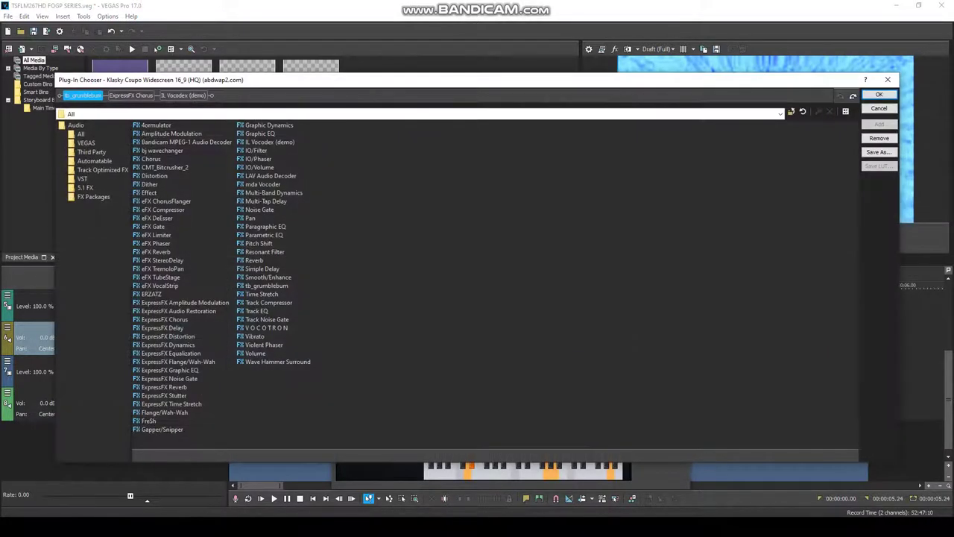
click(93, 197)
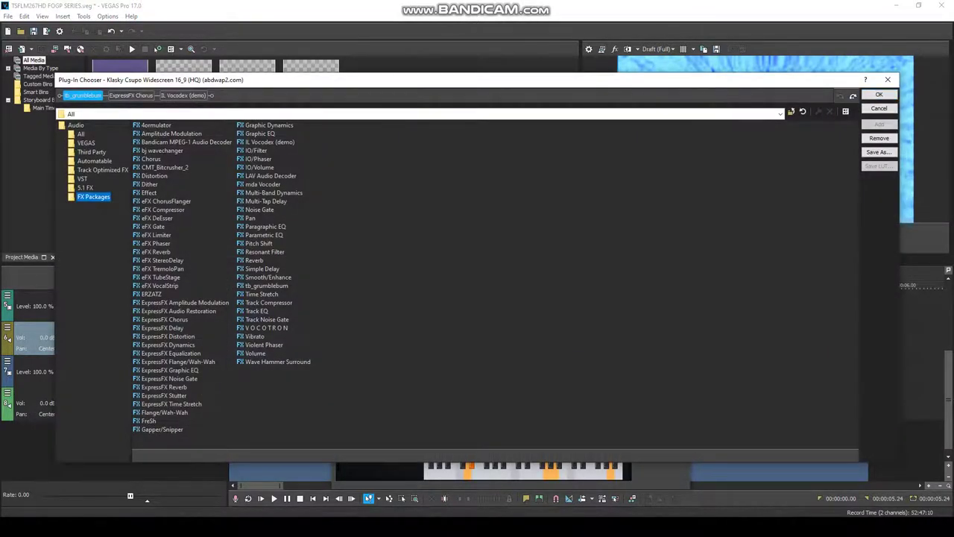
click(879, 152)
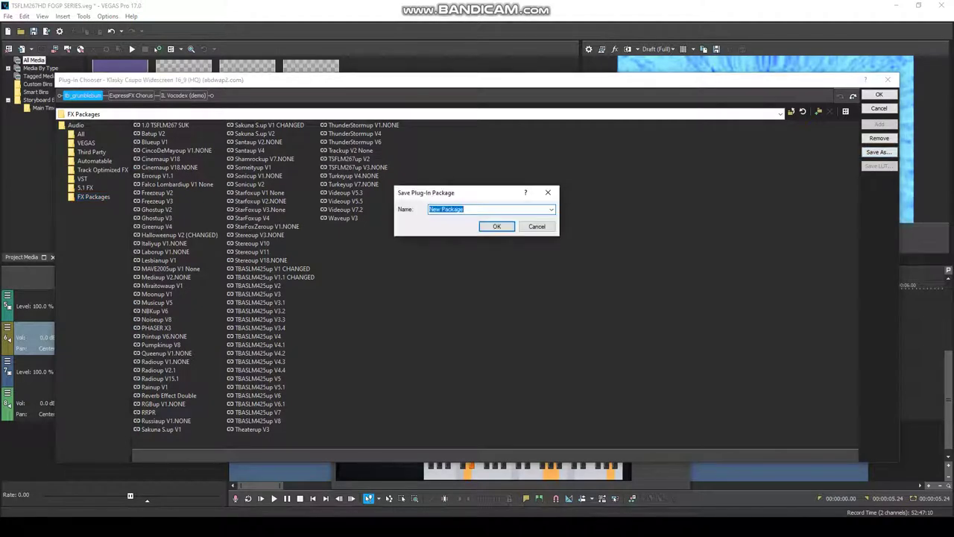
text(LiquidRays)
click(496, 226)
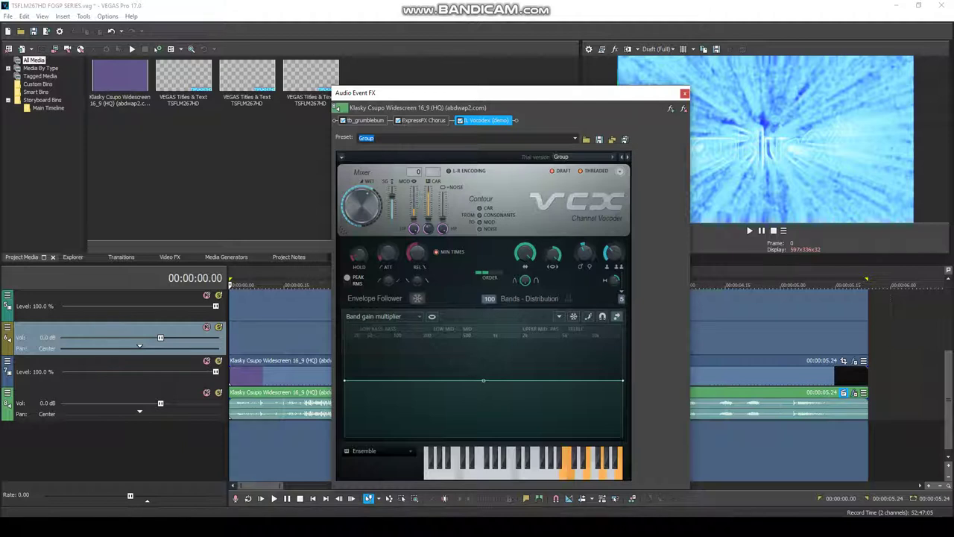
Activate two more keys on the IL Vocodex keyboard and preview the clip, closing the audio effect window.
click(530, 471)
click(515, 471)
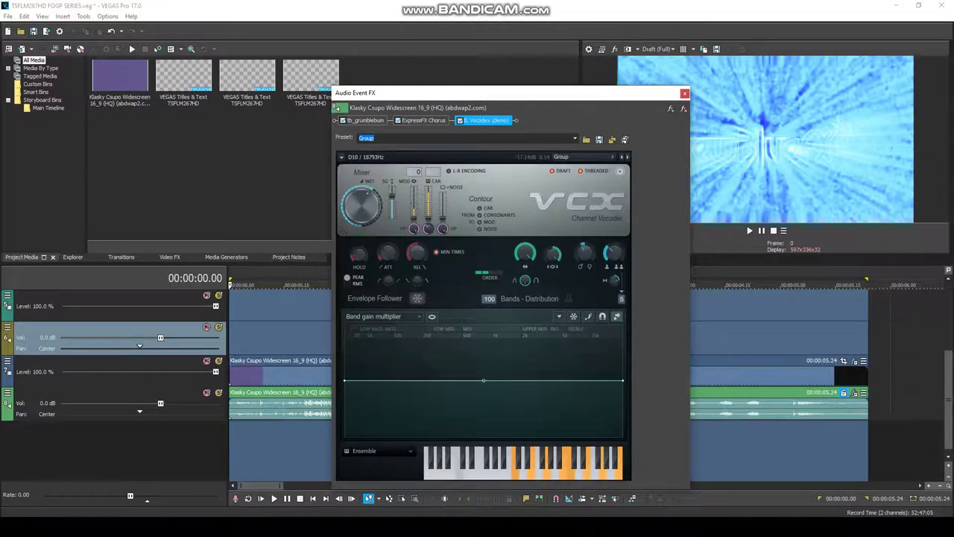
double_click(738, 406)
key(space)
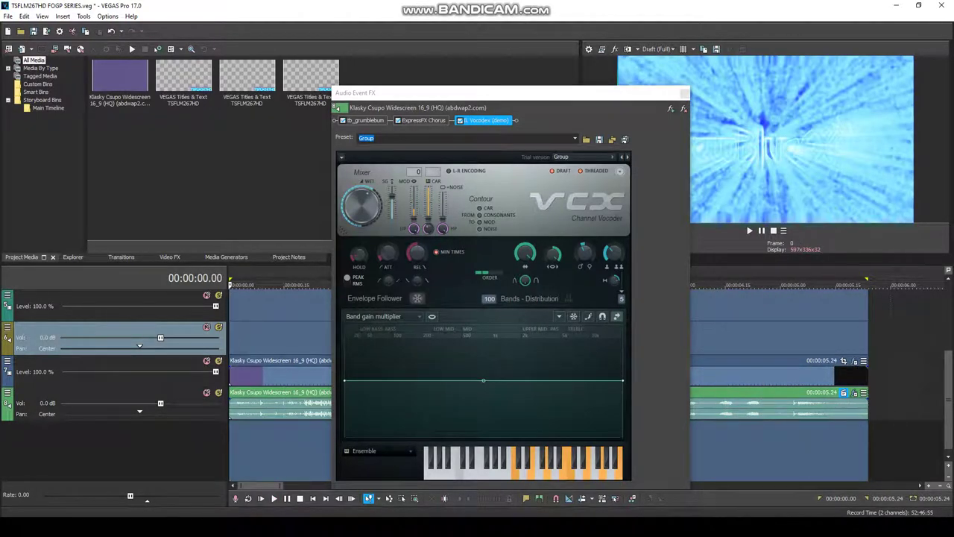
click(685, 93)
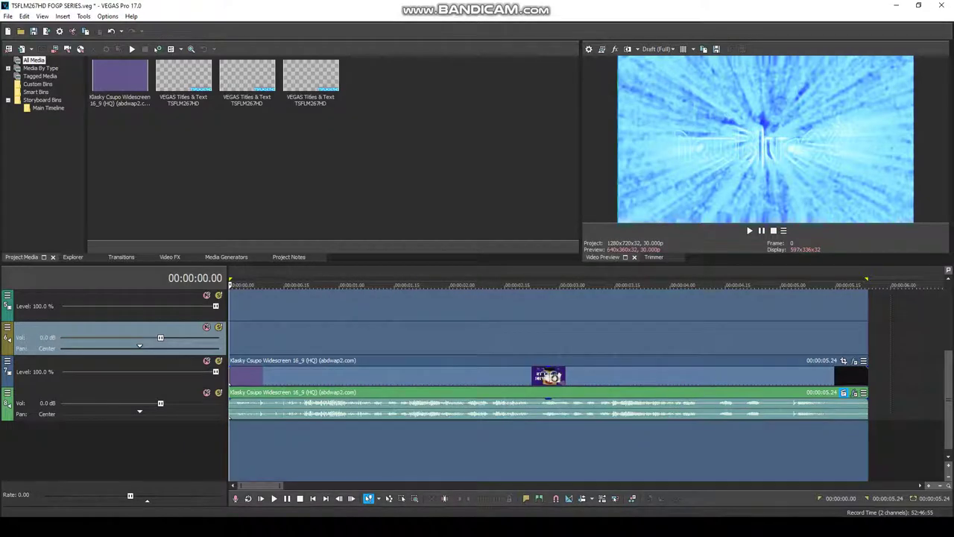
key(space)
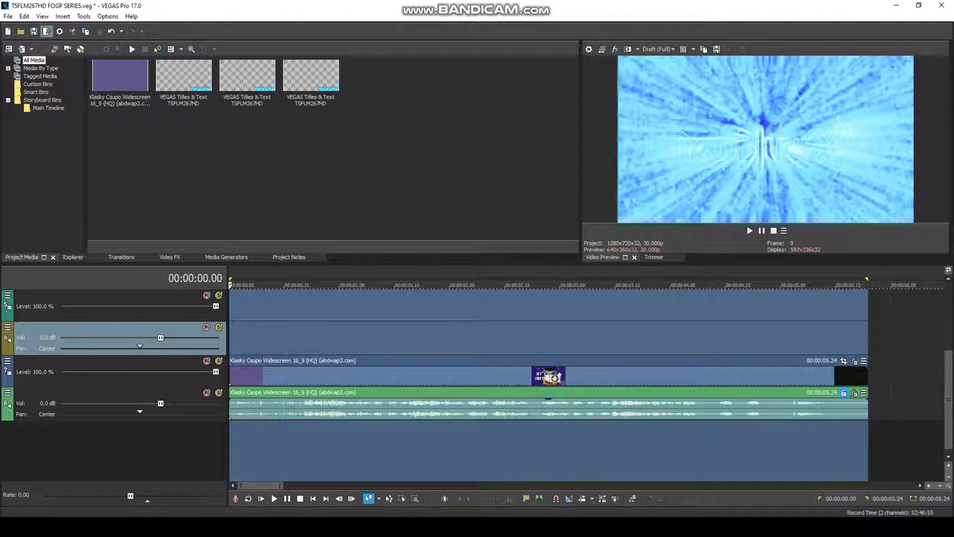
Render the project with the HD 1080-60i YUV template, naming the file "An Audio Effect I'll Call LiquidRays" with the tag TSFLM267HD.
click(47, 31)
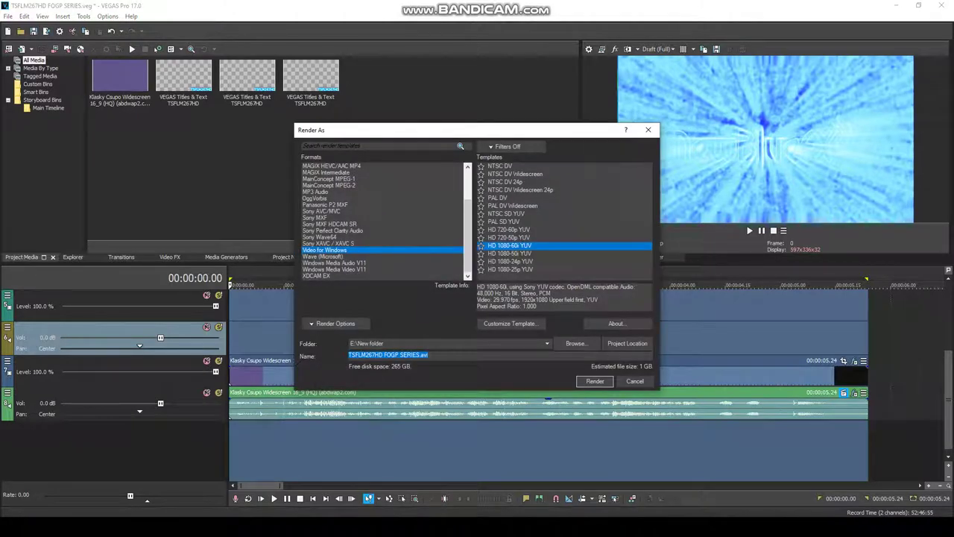
text(An Audio Effect I'll Call Liquid!TSFLM267HD)
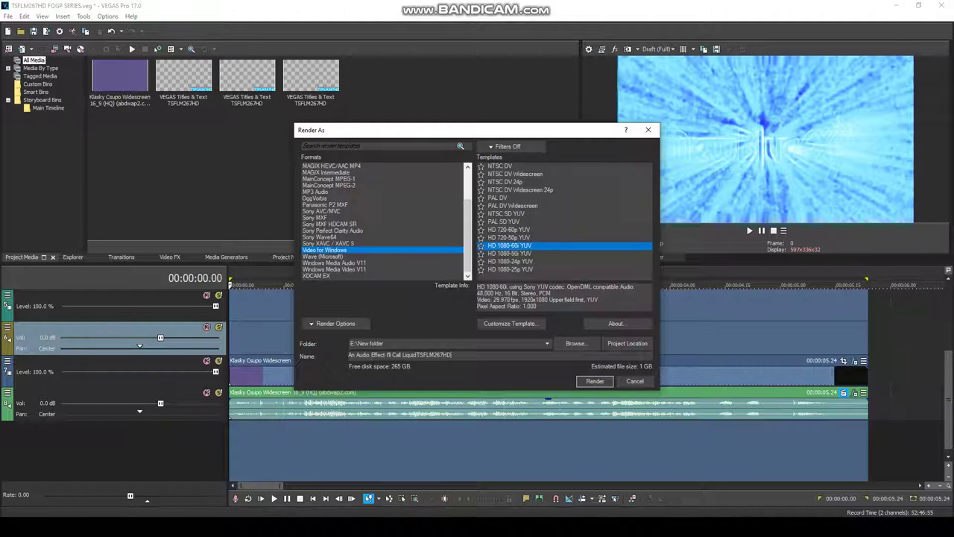
text(Rays)
click(594, 381)
Switch to the LiquidRays video in Microsoft Edge.
key(super)
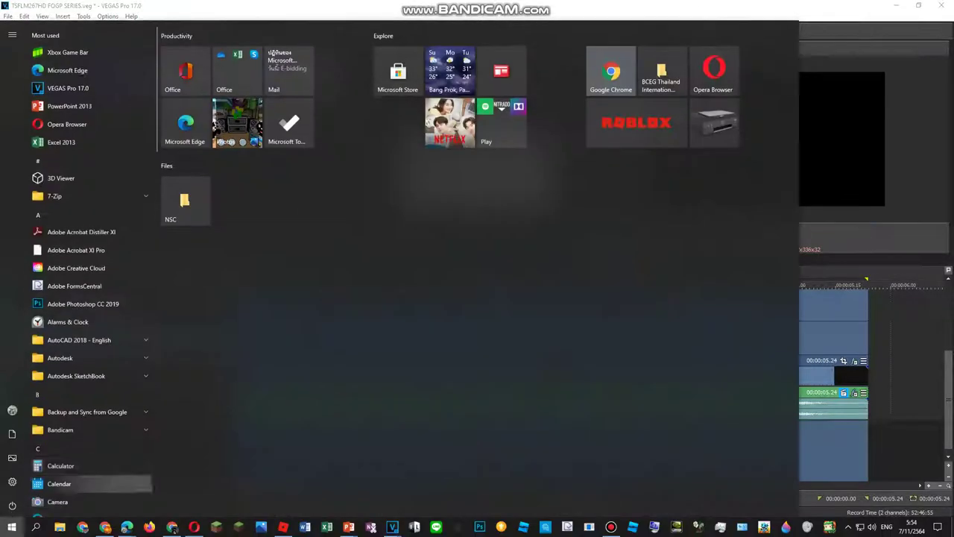
mouse_move(128, 526)
click(74, 488)
key(super)
click(611, 526)
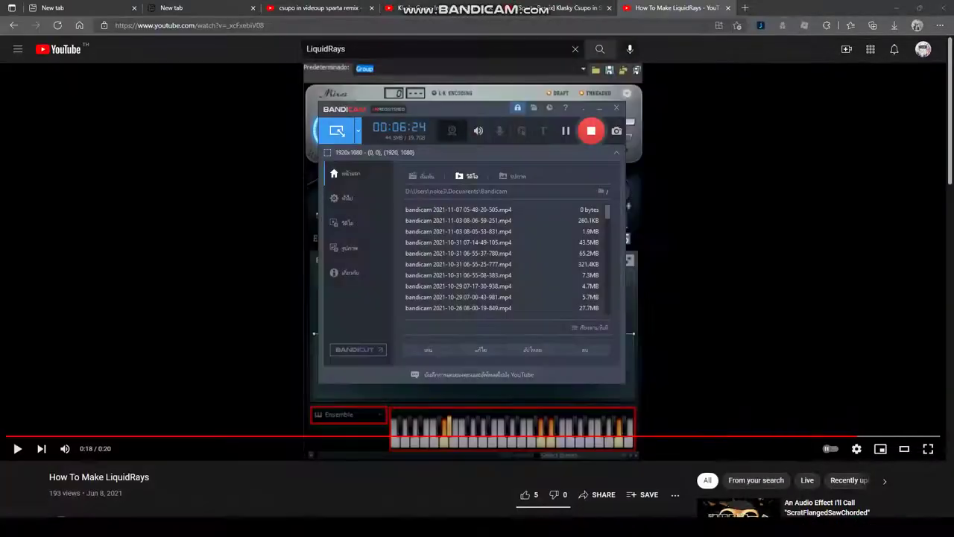